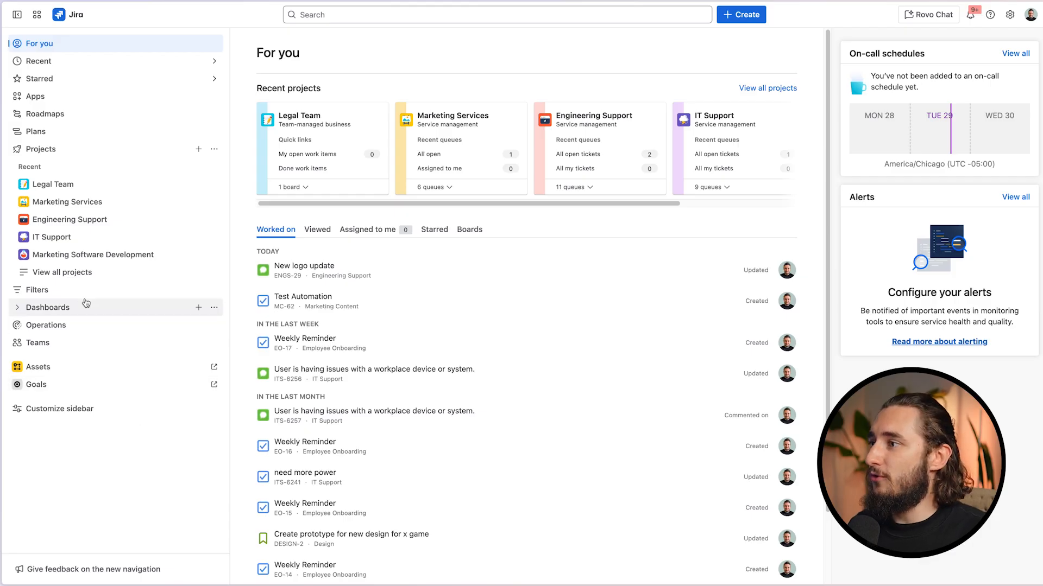
Start a new project from the Blank project template in the Work management category.
{"action": "left_click", "coordinate": [83, 274]}
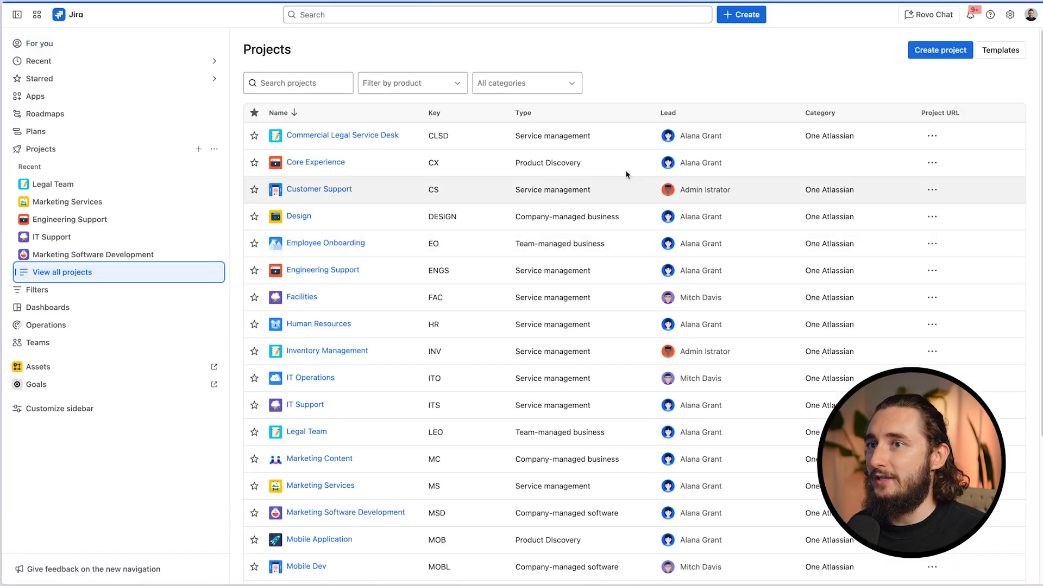
{"action": "left_click", "coordinate": [935, 54]}
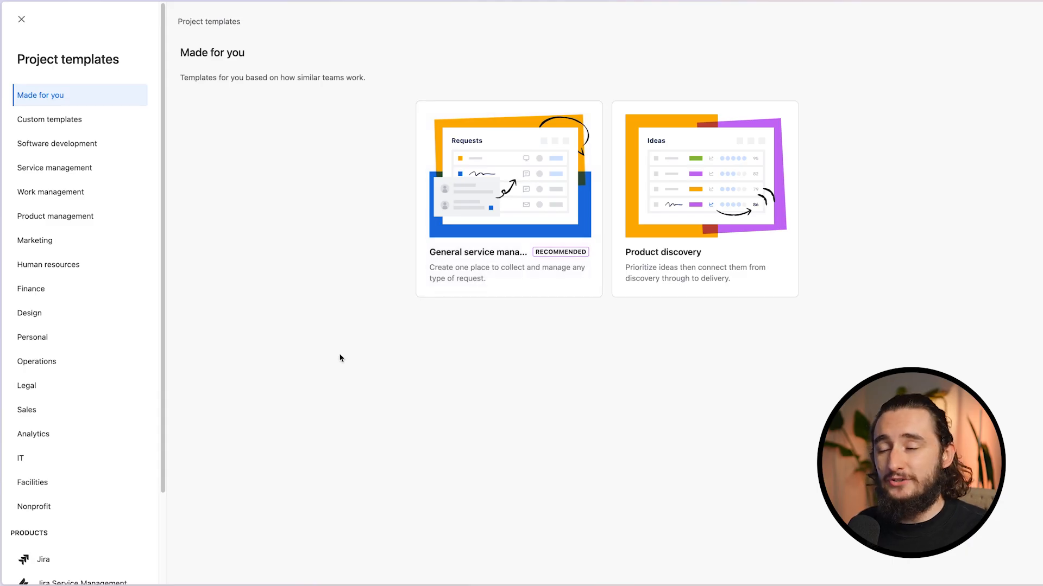
{"action": "left_click", "coordinate": [98, 193]}
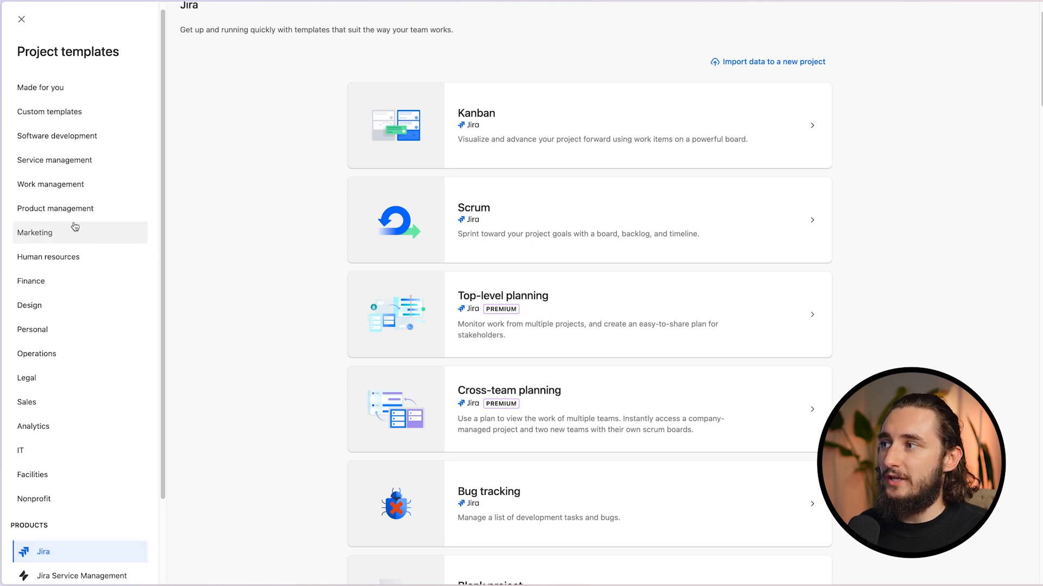
{"action": "left_click", "coordinate": [77, 184]}
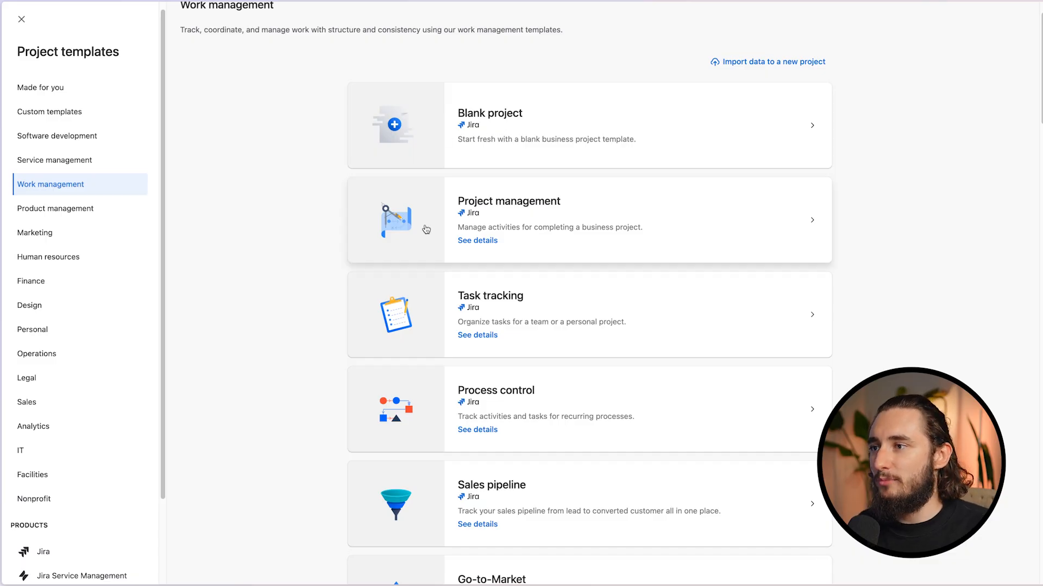
{"action": "scroll", "coordinate": [400, 318], "scroll_direction": "down", "scroll_amount": 1}
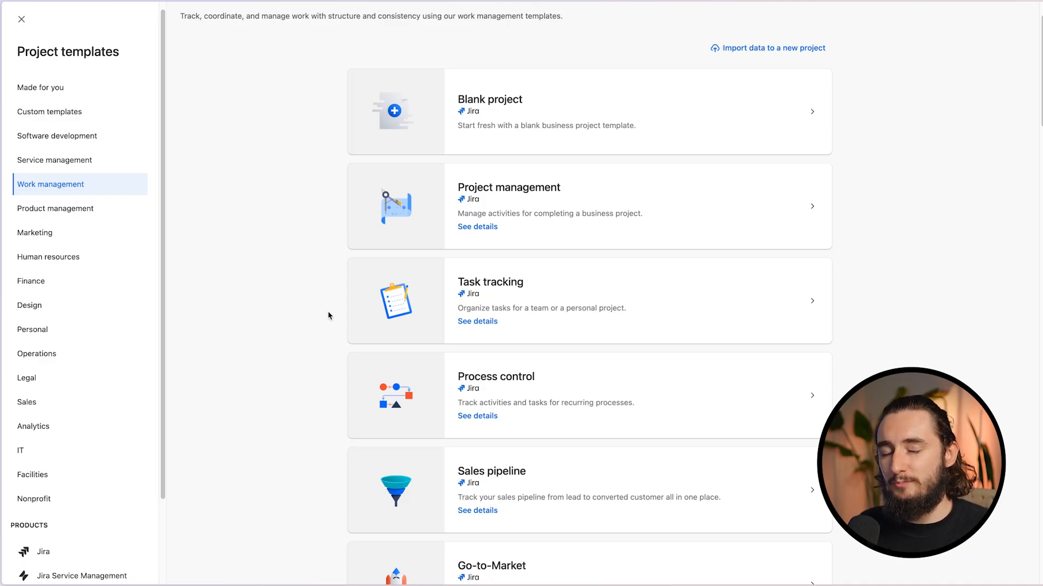
{"action": "scroll", "coordinate": [471, 175], "scroll_direction": "up", "scroll_amount": 1}
{"action": "left_click", "coordinate": [470, 175]}
Name the new project Dunder Mifflin.
{"action": "left_click", "coordinate": [394, 244]}
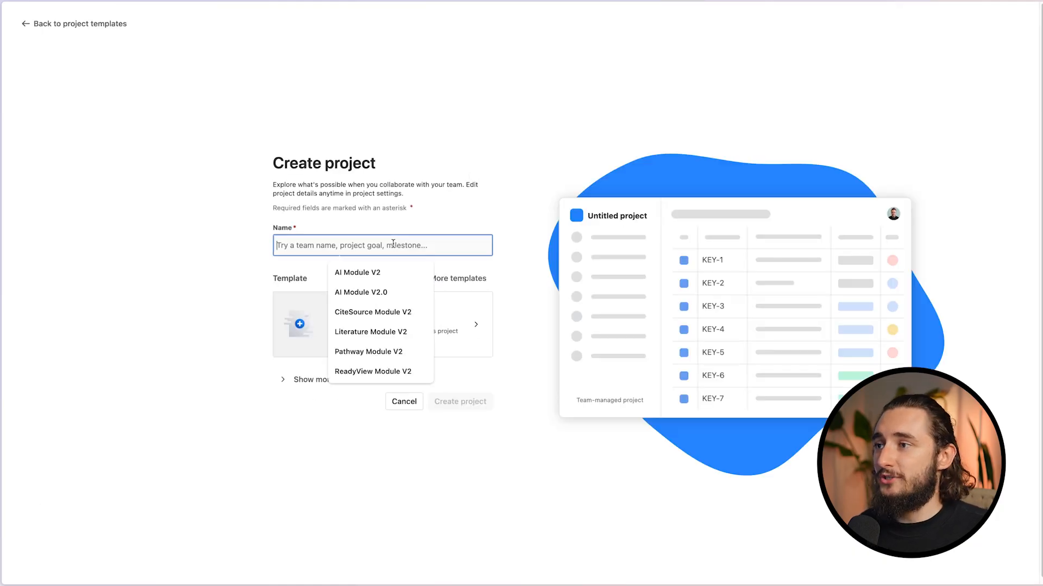
{"action": "type", "text": "Du"}
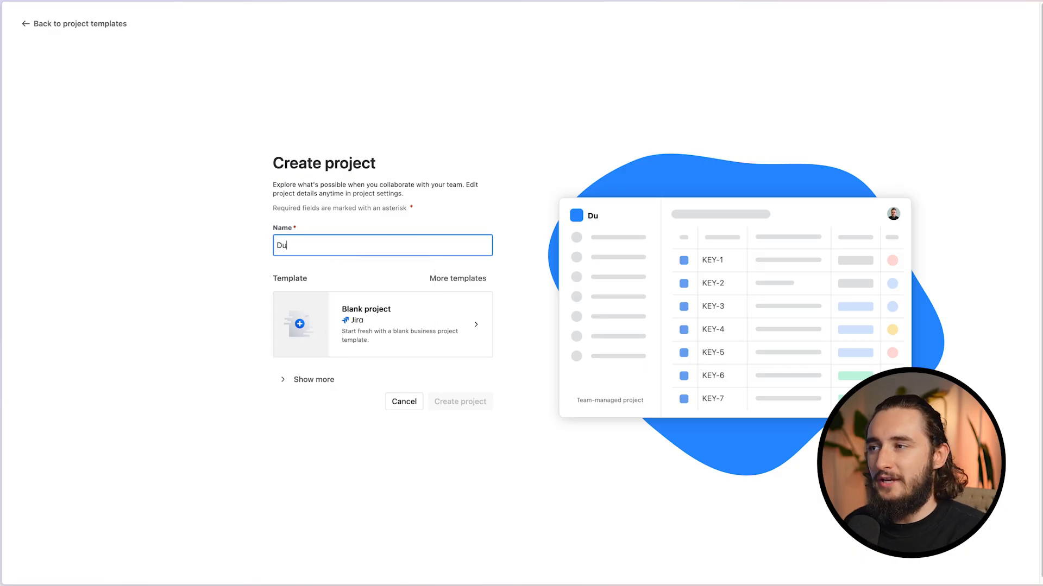
{"action": "type", "text": "nder Mifflin"}
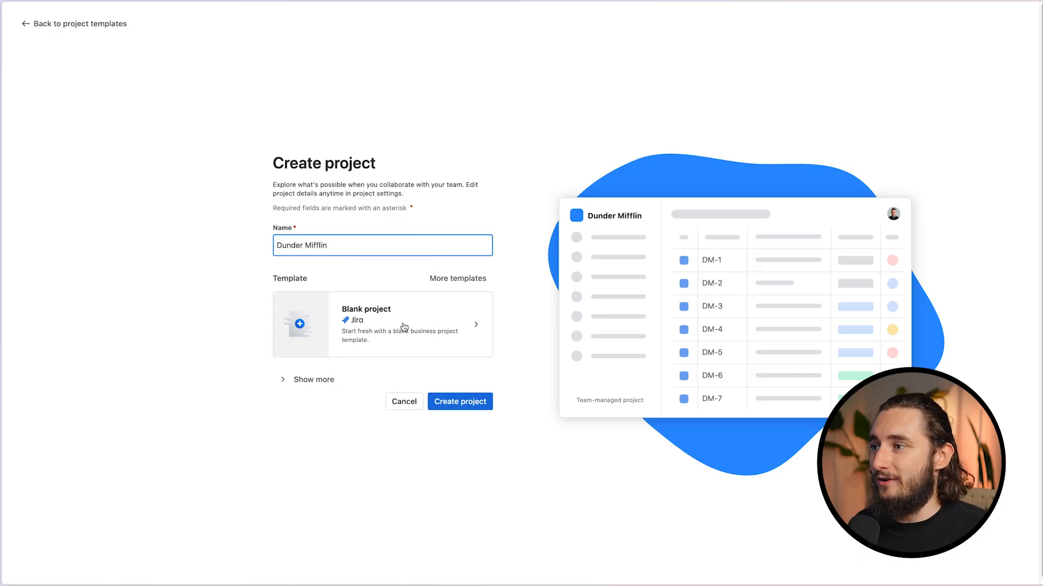
Set the project type to Company-managed, leave settings unshared with existing projects, and create the project.
{"action": "left_click", "coordinate": [319, 383]}
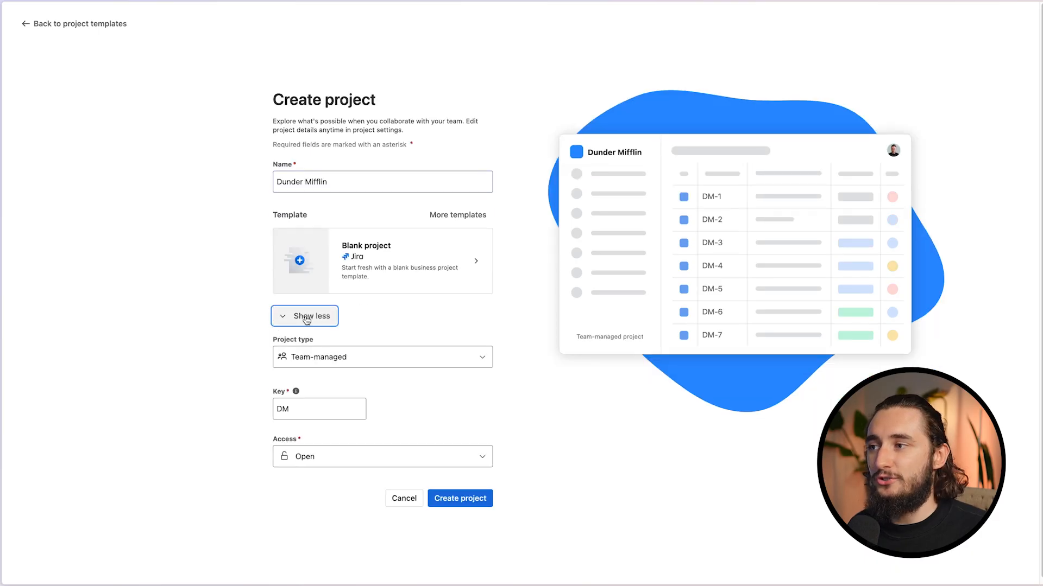
{"action": "left_click", "coordinate": [211, 416]}
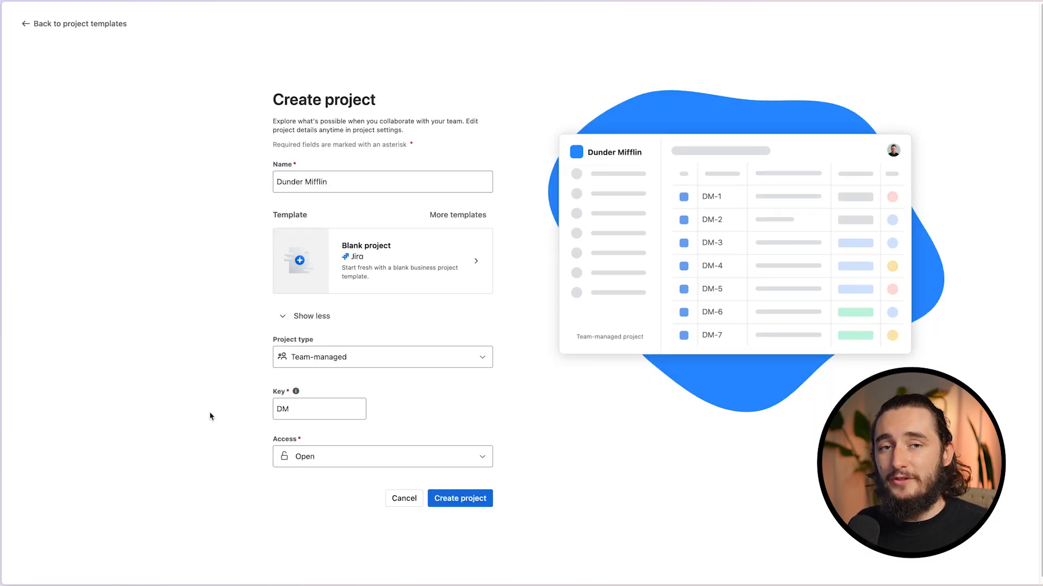
{"action": "left_click", "coordinate": [290, 364]}
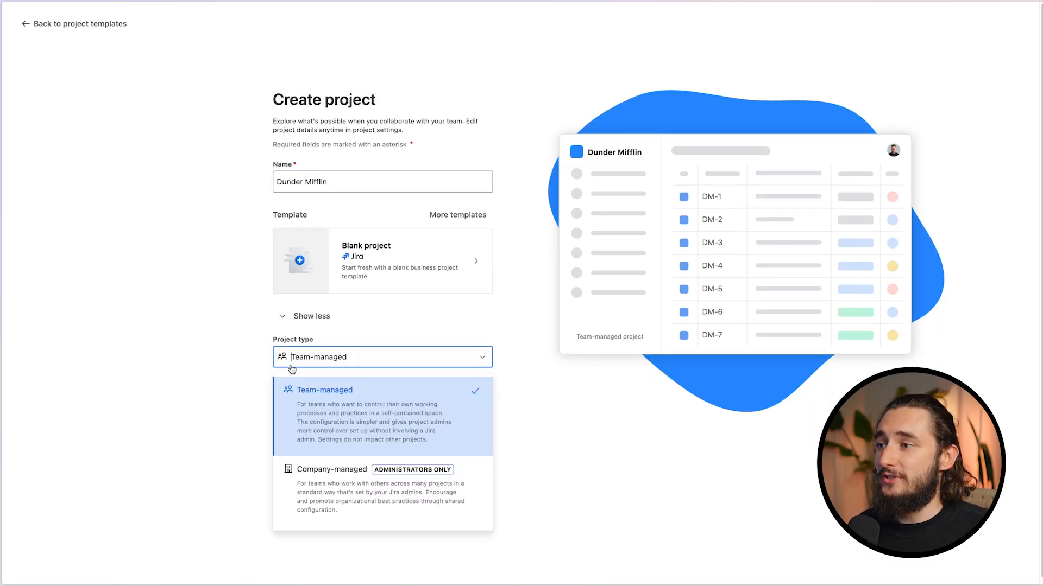
{"action": "left_click", "coordinate": [313, 474]}
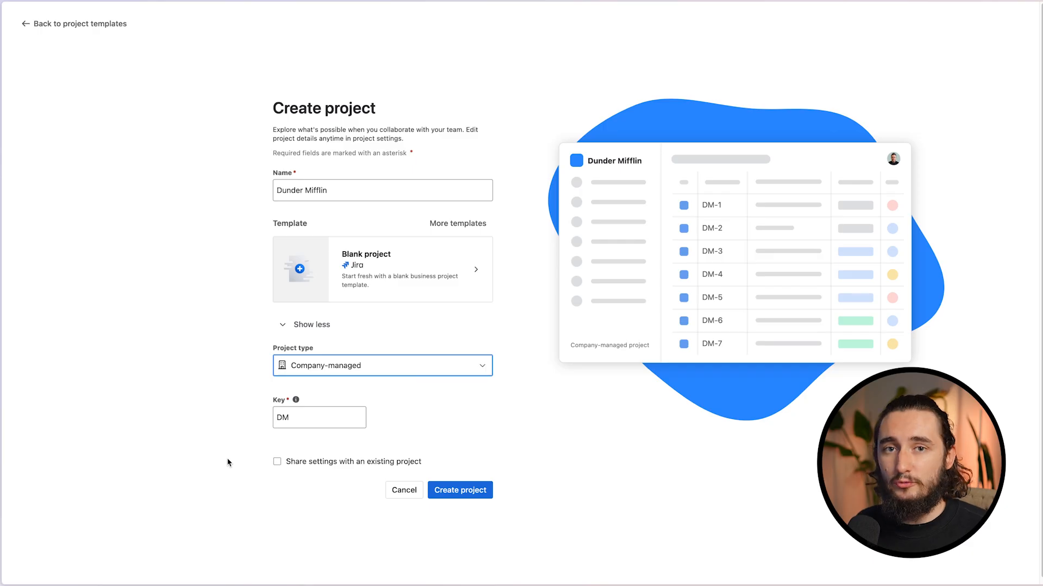
{"action": "key", "text": "Tab"}
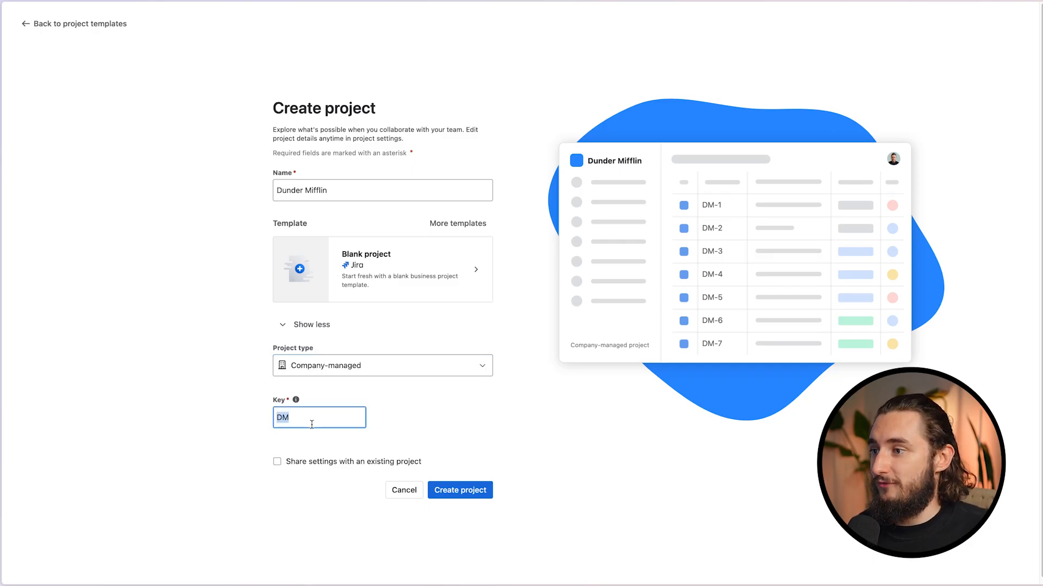
{"action": "left_click", "coordinate": [286, 461]}
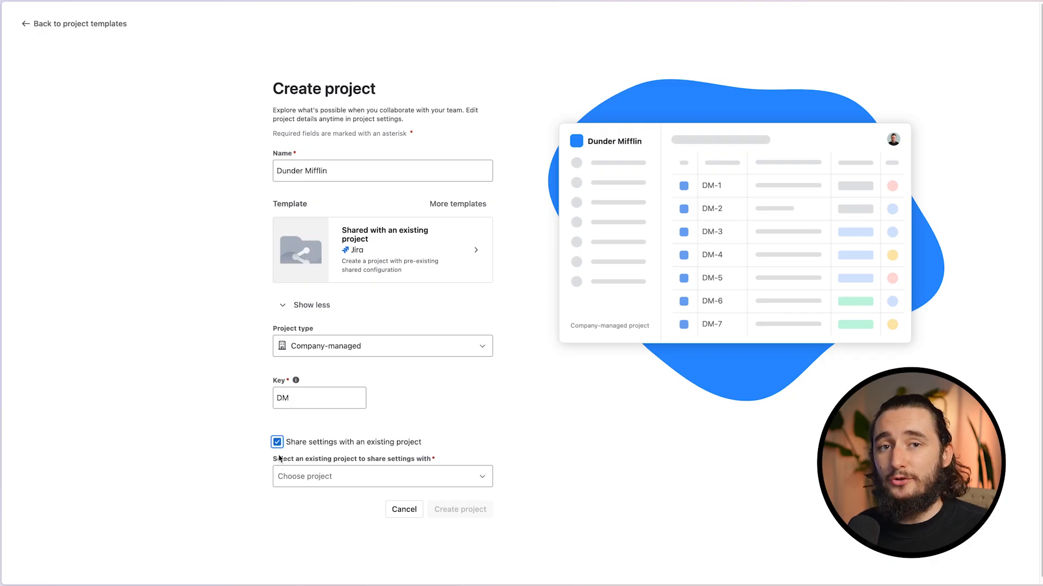
{"action": "left_click", "coordinate": [316, 447]}
{"action": "left_click", "coordinate": [458, 487]}
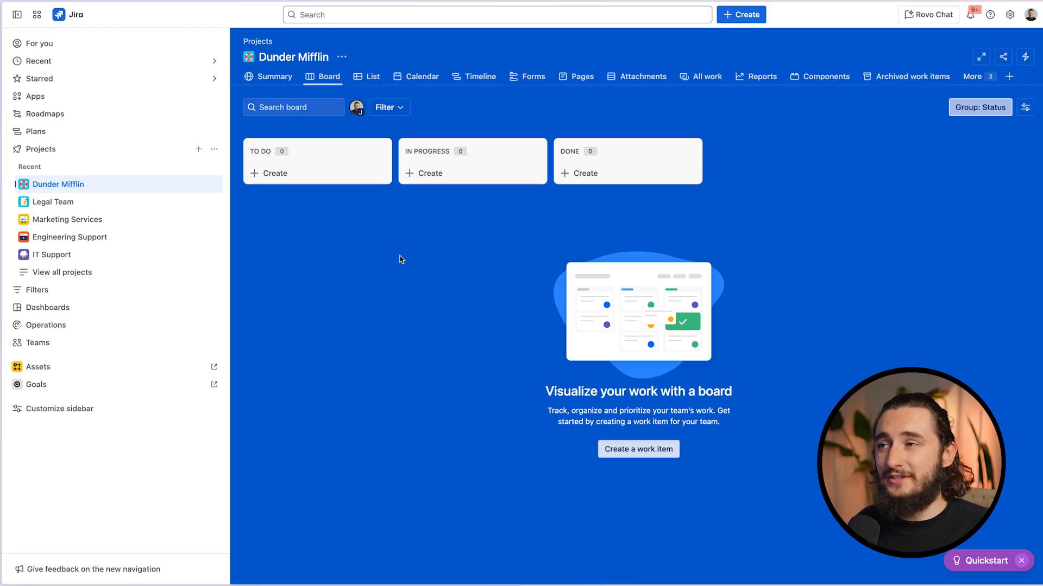
Remove the Attachments, All work, Reports, Components and Archived work items views from the project's navigation.
{"action": "left_click", "coordinate": [630, 79]}
{"action": "left_click", "coordinate": [612, 76]}
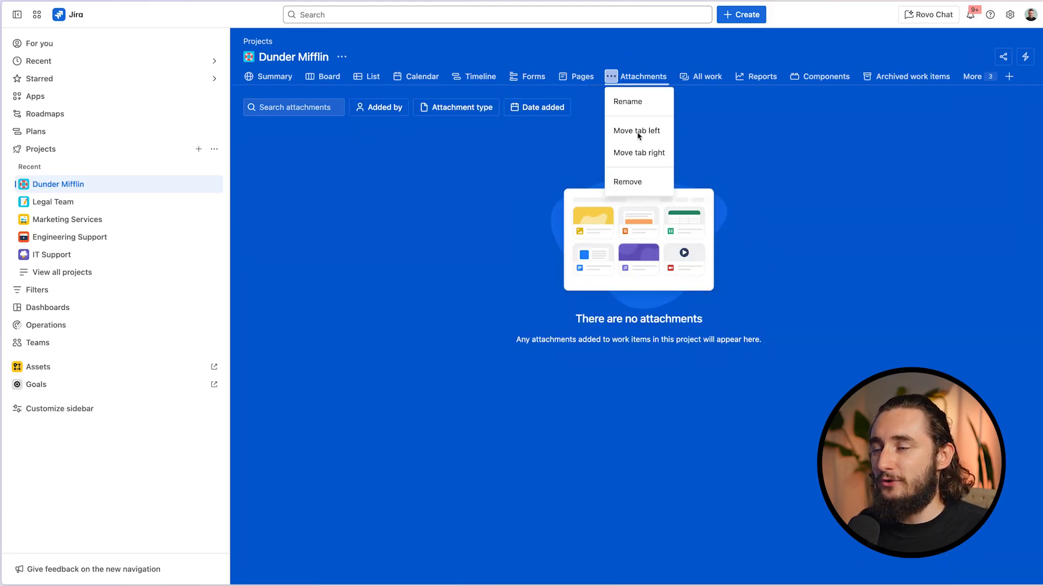
{"action": "left_click", "coordinate": [631, 179]}
{"action": "left_click", "coordinate": [611, 77]}
{"action": "left_click", "coordinate": [625, 182]}
{"action": "left_click", "coordinate": [610, 77]}
{"action": "left_click", "coordinate": [630, 181]}
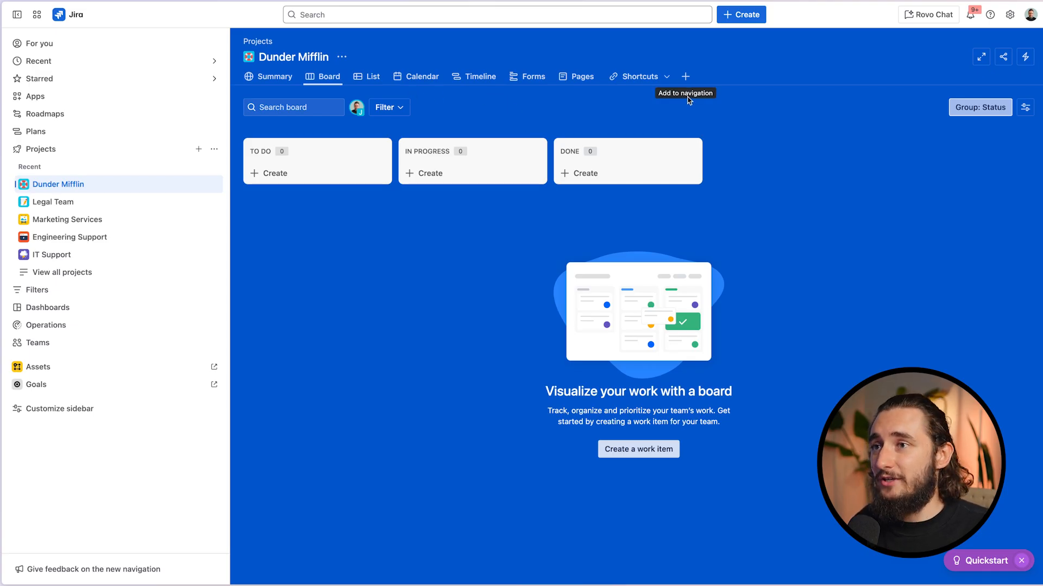
Examine the views available to add, and look through the project's List, Calendar, Timeline, Forms and Pages views.
{"action": "left_click", "coordinate": [686, 77]}
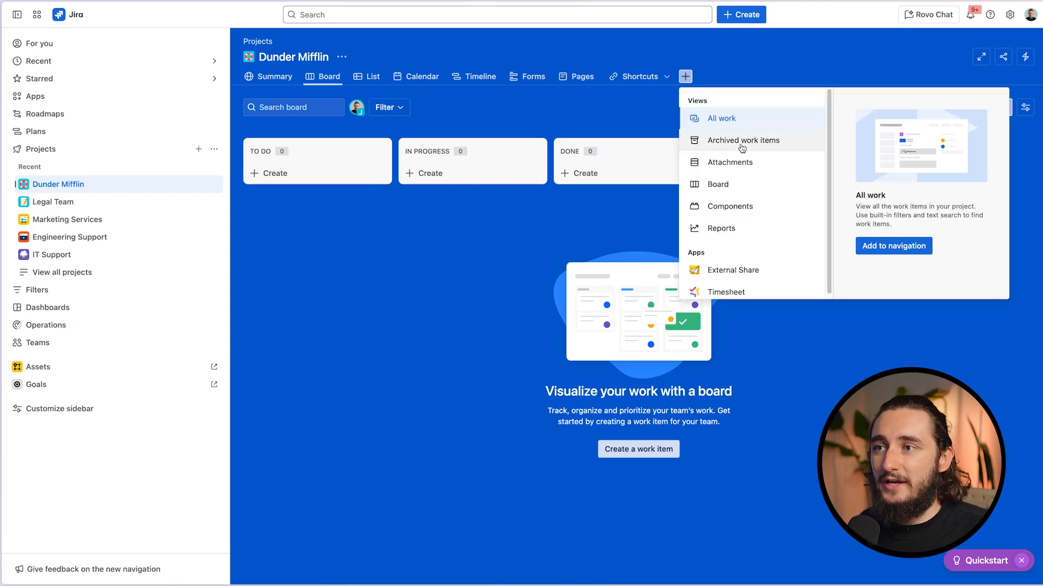
{"action": "left_click", "coordinate": [597, 118]}
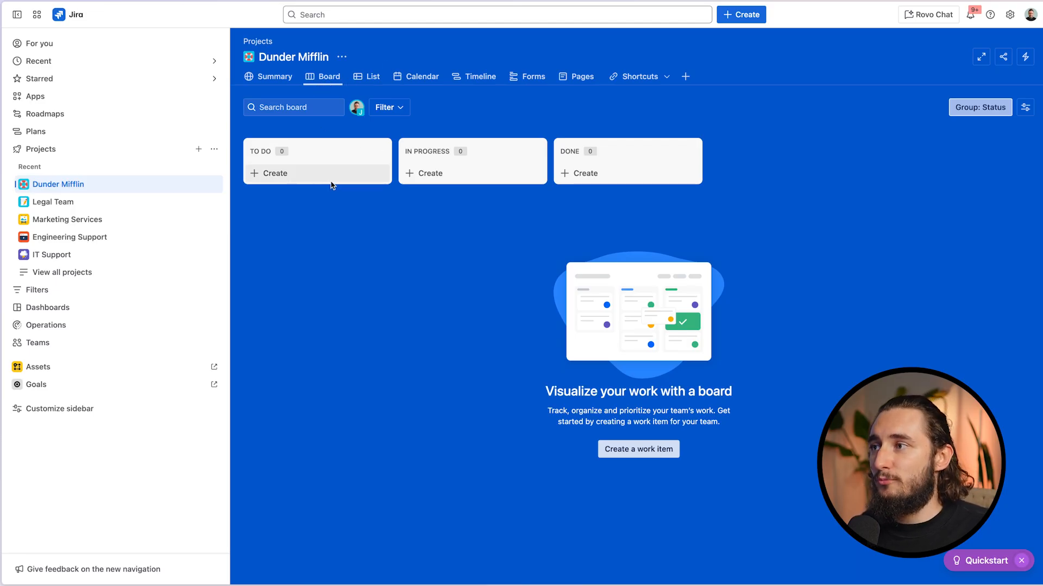
{"action": "left_click", "coordinate": [367, 76]}
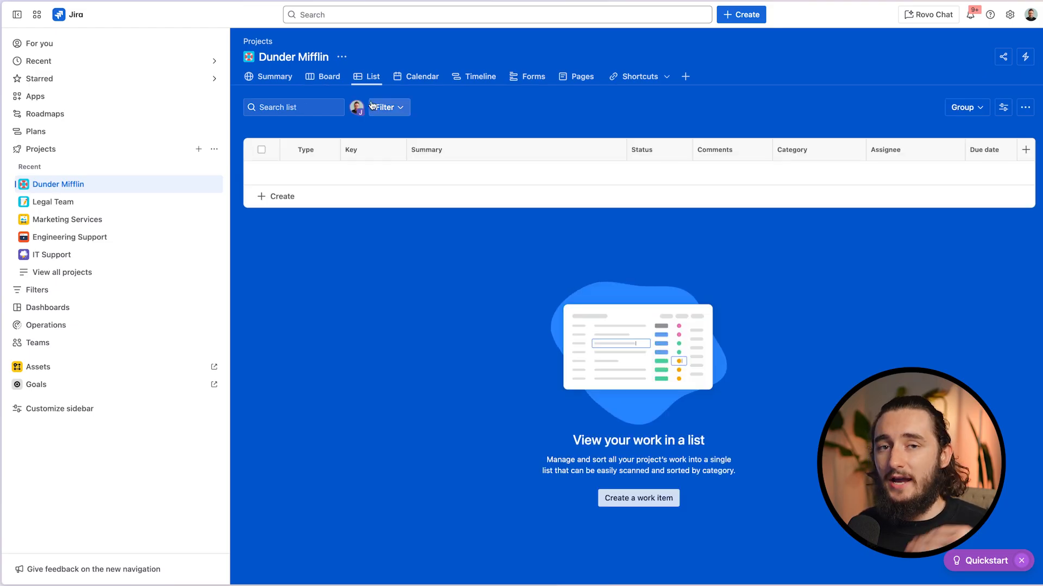
{"action": "left_click", "coordinate": [422, 76]}
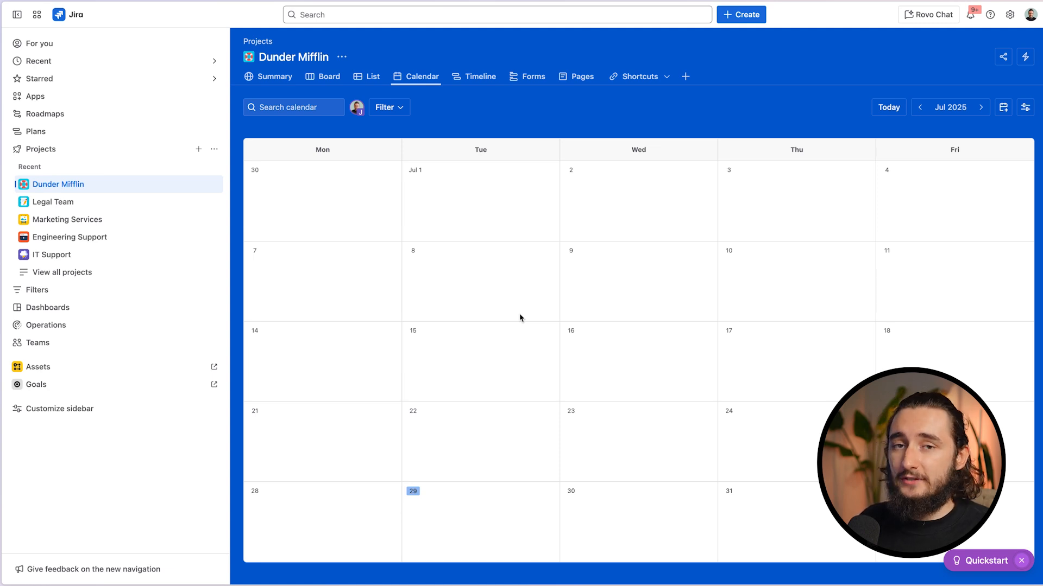
{"action": "left_click", "coordinate": [481, 77]}
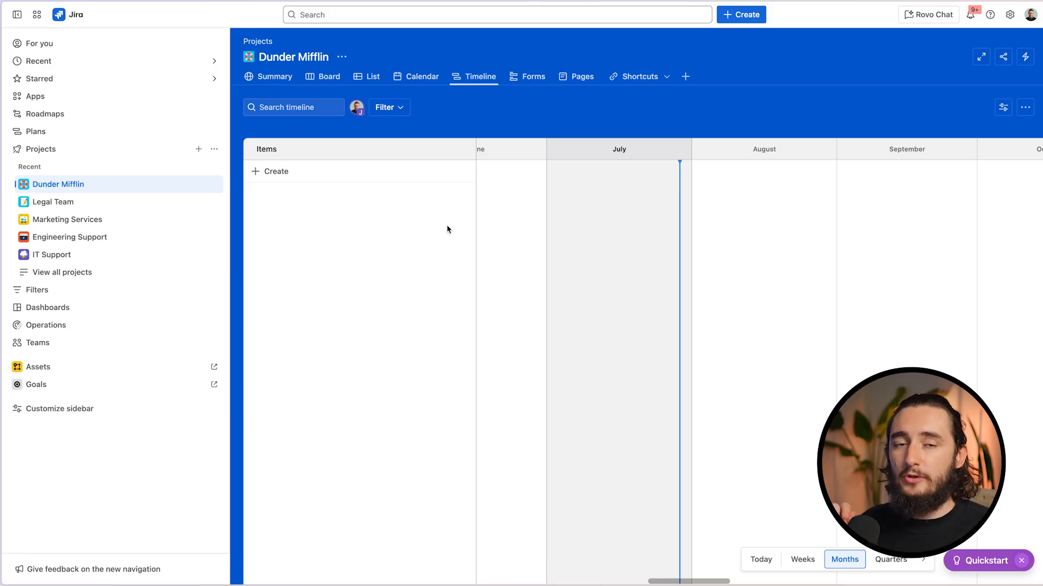
{"action": "left_click", "coordinate": [534, 78]}
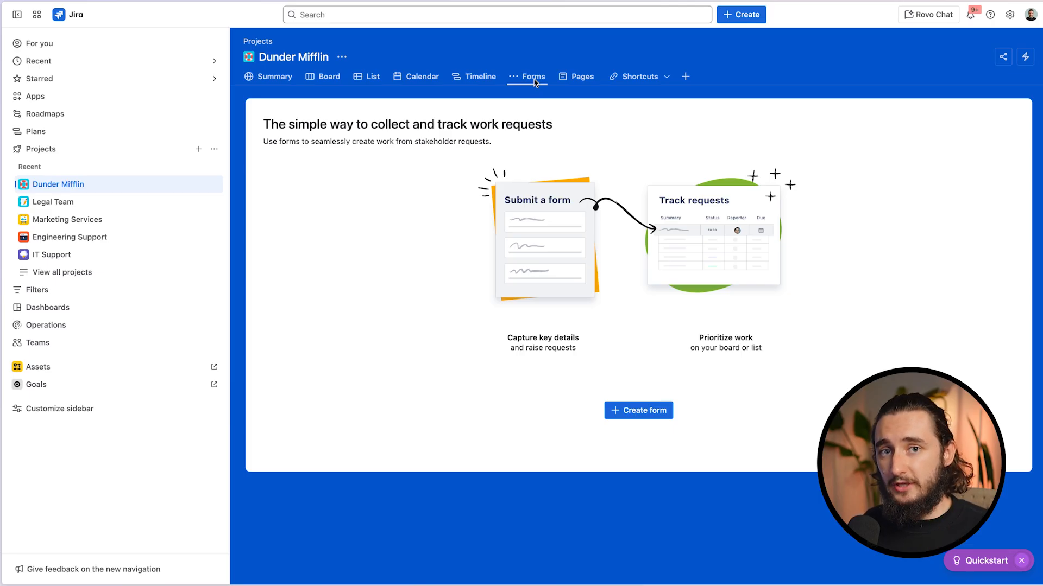
{"action": "left_click", "coordinate": [579, 77]}
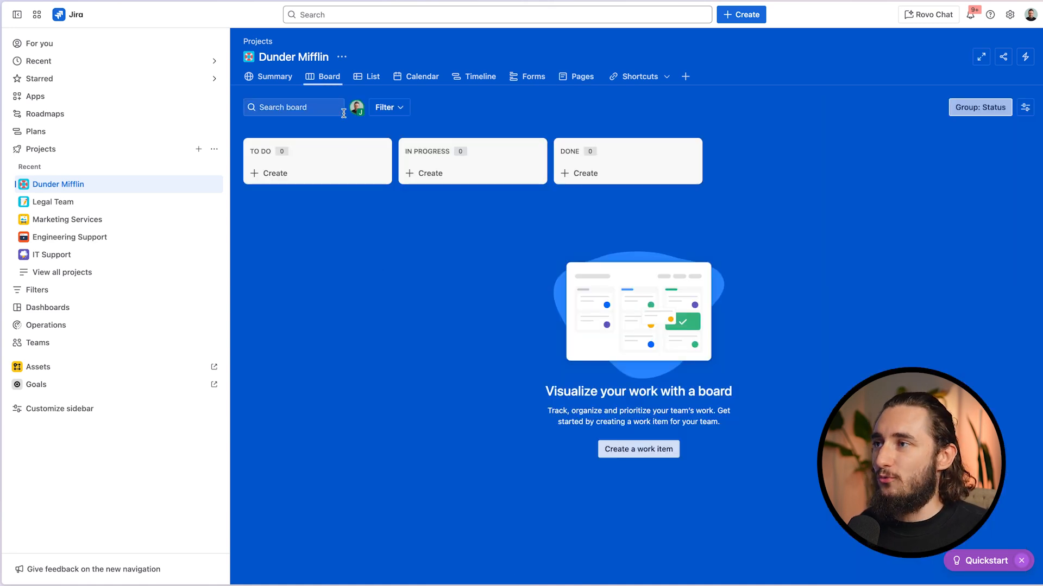
Open the Dunder Mifflin project's default workflow for editing from its project settings.
{"action": "left_click", "coordinate": [341, 57]}
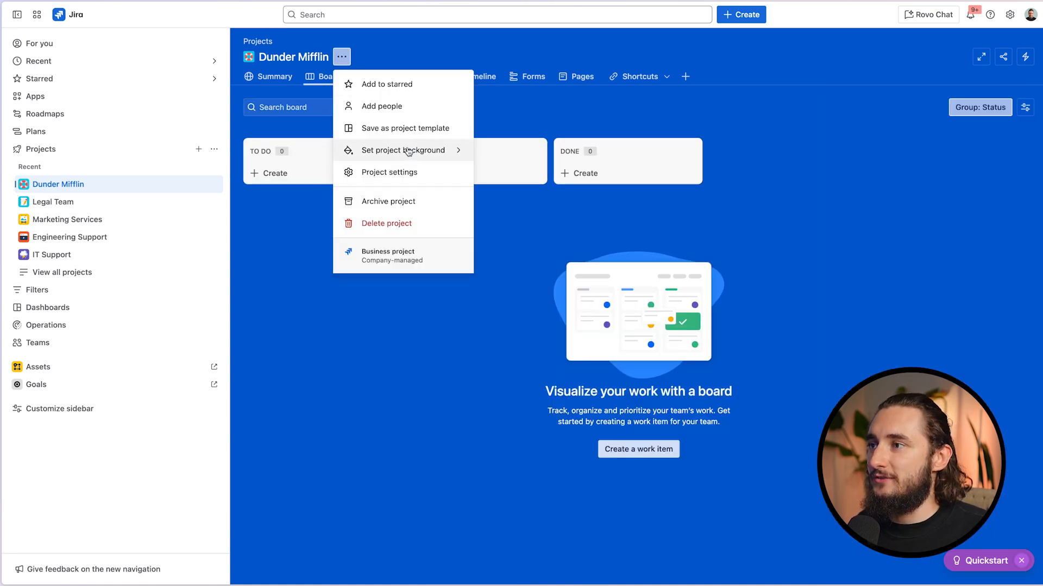
{"action": "left_click", "coordinate": [404, 171]}
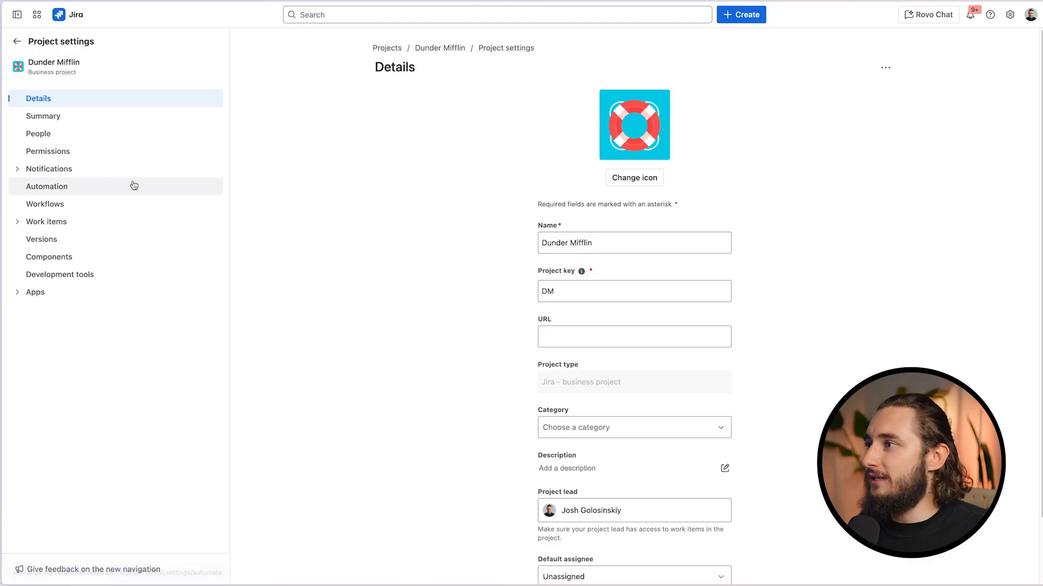
{"action": "left_click", "coordinate": [121, 202]}
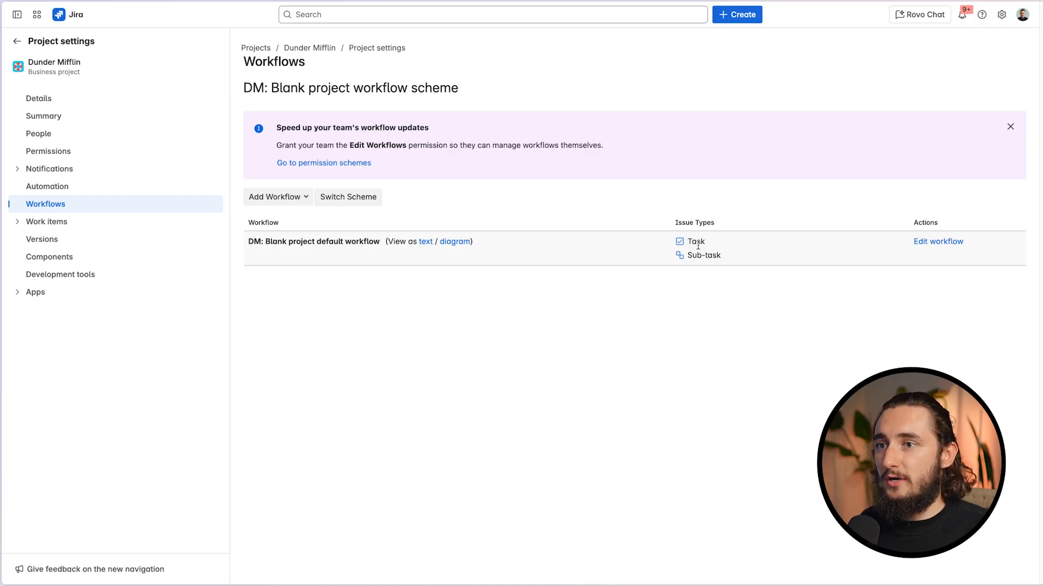
{"action": "left_click", "coordinate": [917, 247]}
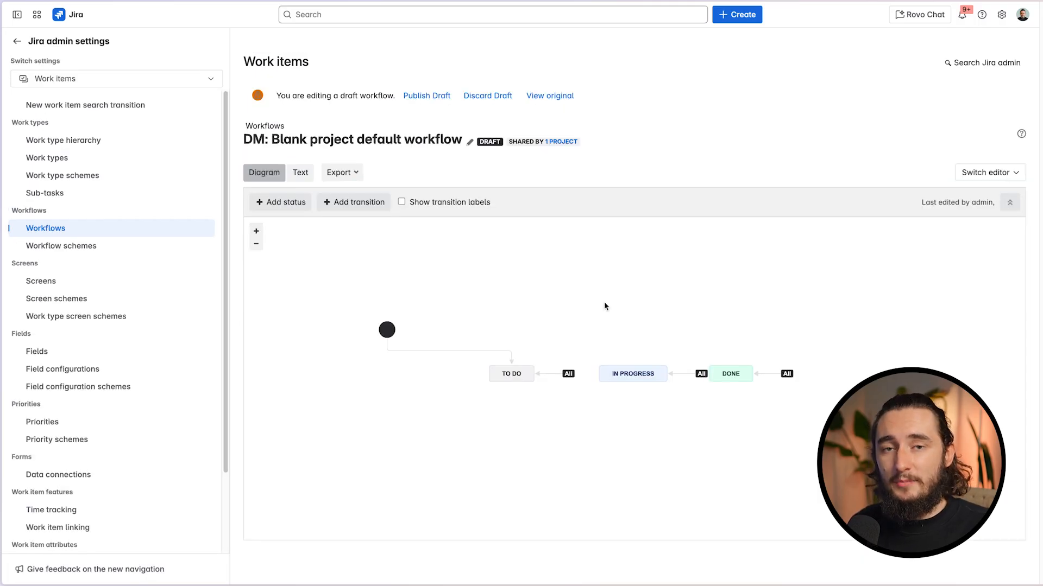
Add an In Review status between In Progress and Done in the workflow, allowing all statuses to transition to it.
{"action": "left_click", "coordinate": [620, 375]}
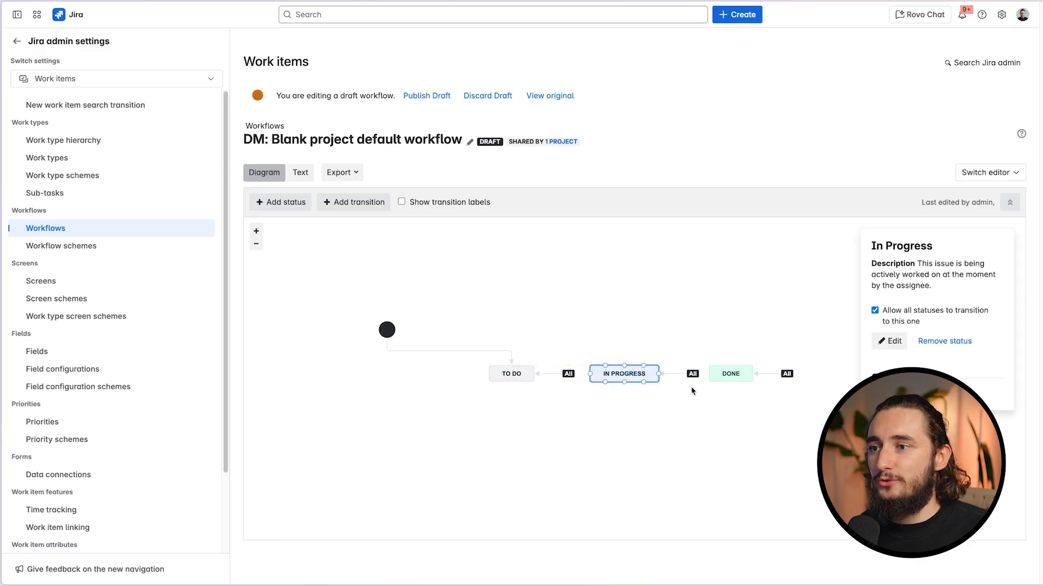
{"action": "left_click", "coordinate": [716, 405]}
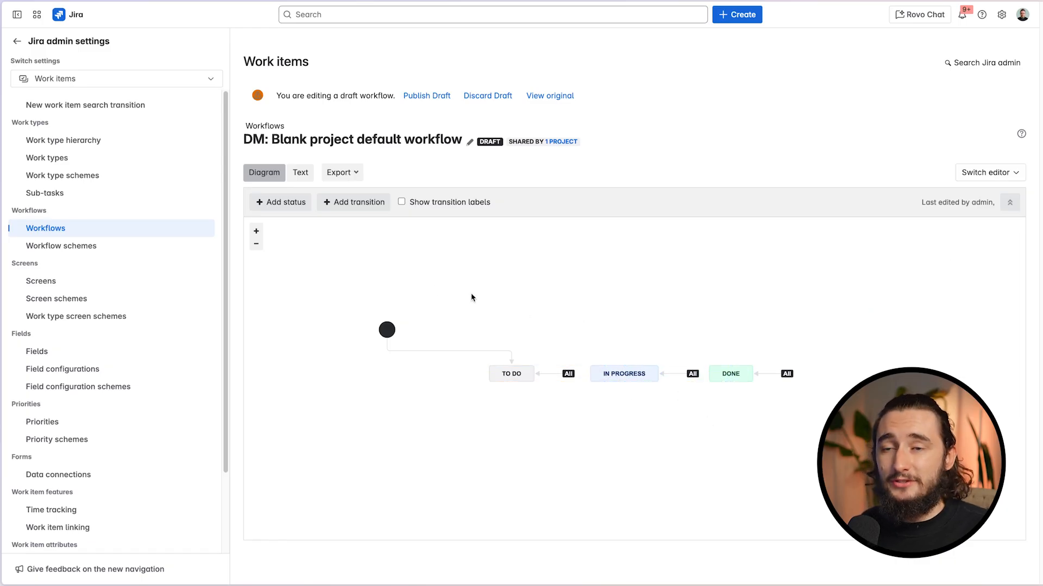
{"action": "left_click", "coordinate": [301, 204]}
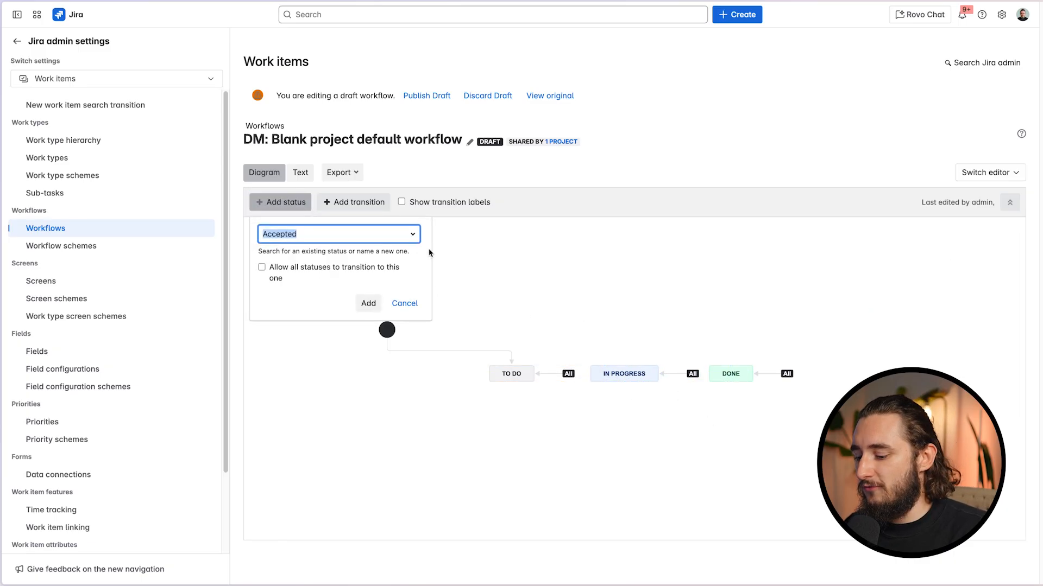
{"action": "type", "text": "In"}
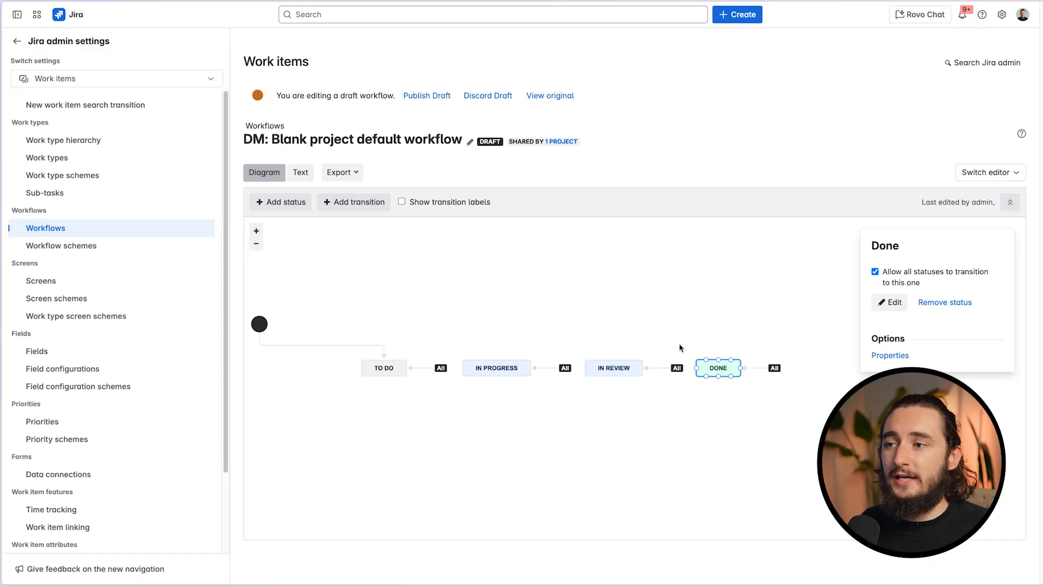
Publish the draft of the project's default workflow and return to the Dunder Mifflin board.
{"action": "left_click", "coordinate": [426, 96]}
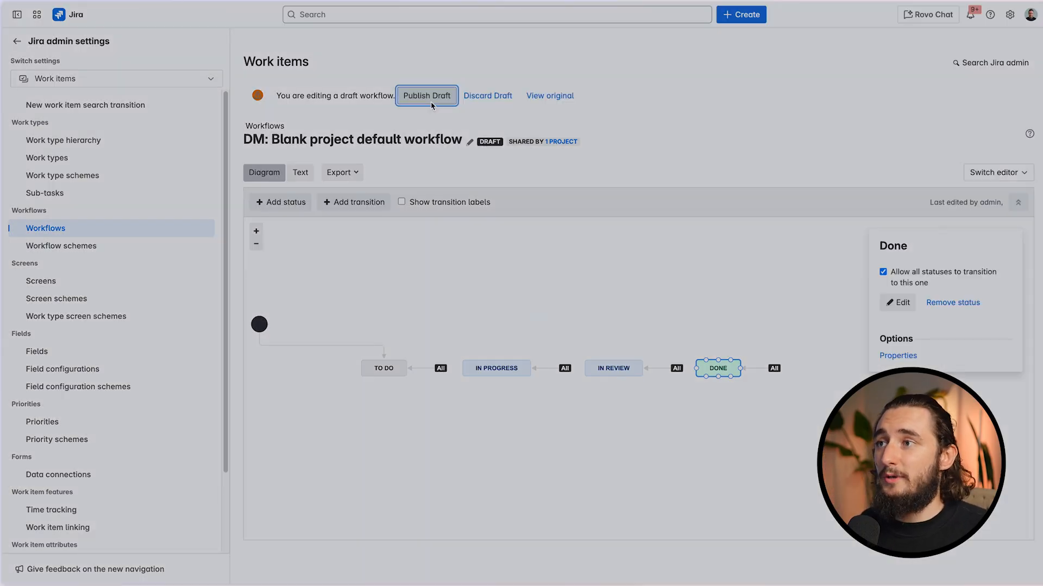
{"action": "left_click", "coordinate": [530, 307]}
{"action": "left_click", "coordinate": [593, 387]}
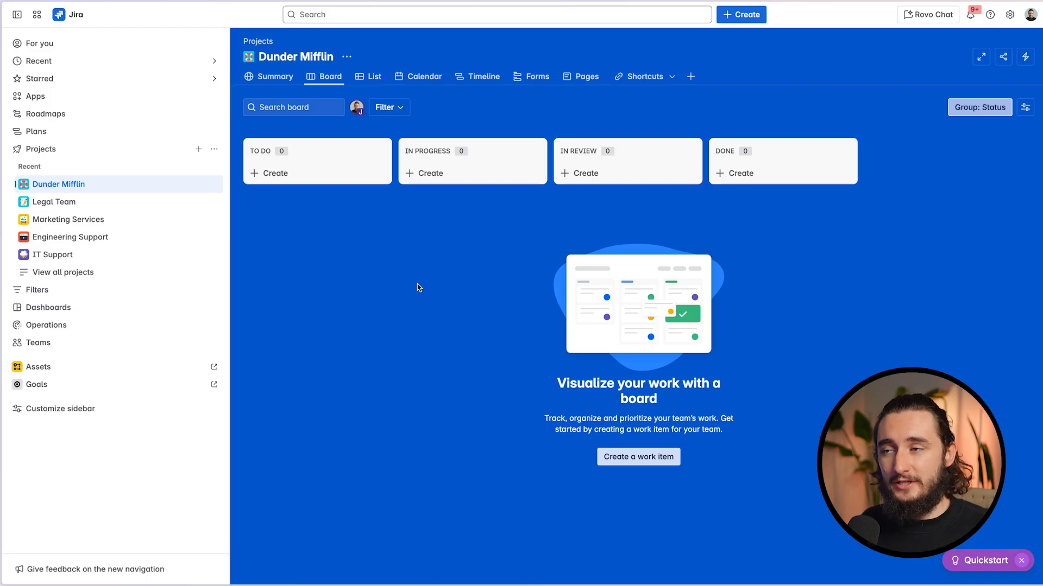
Add the Initiative and Epic issue types above Task in the Dunder Mifflin project's issue type scheme and save it.
{"action": "left_click", "coordinate": [346, 56]}
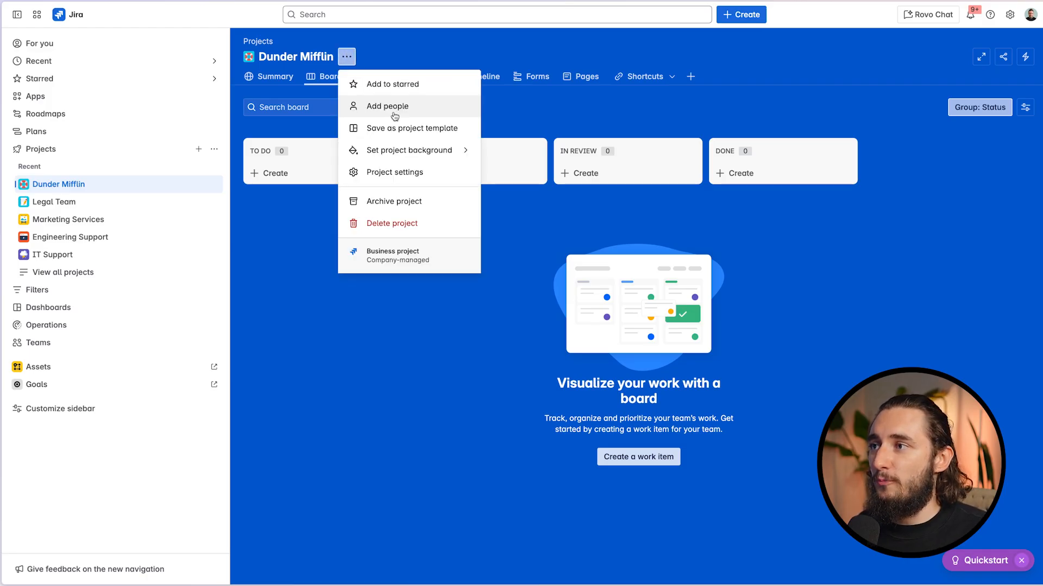
{"action": "left_click", "coordinate": [400, 172]}
{"action": "left_click", "coordinate": [124, 230]}
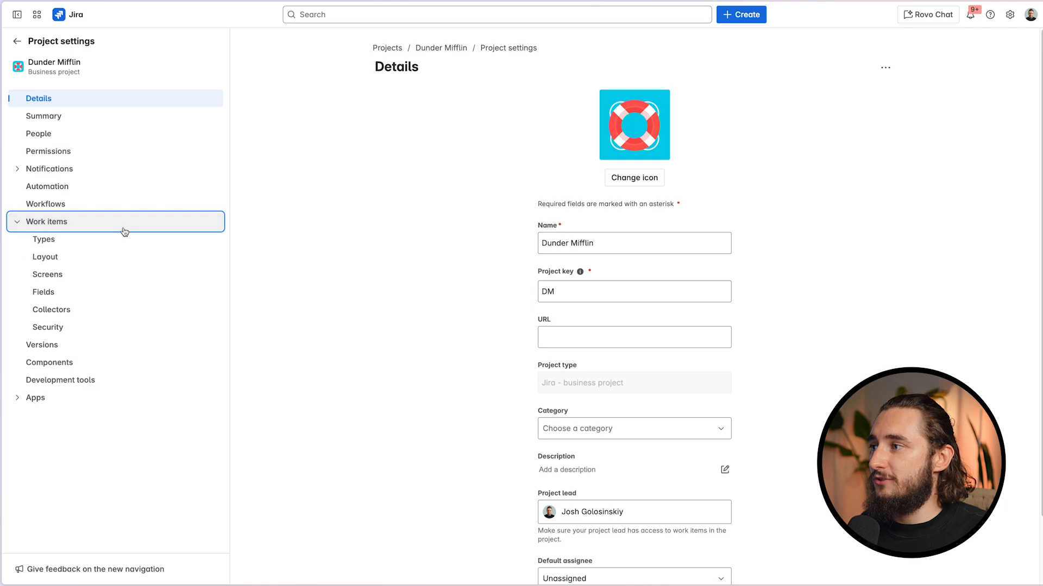
{"action": "left_click", "coordinate": [120, 239]}
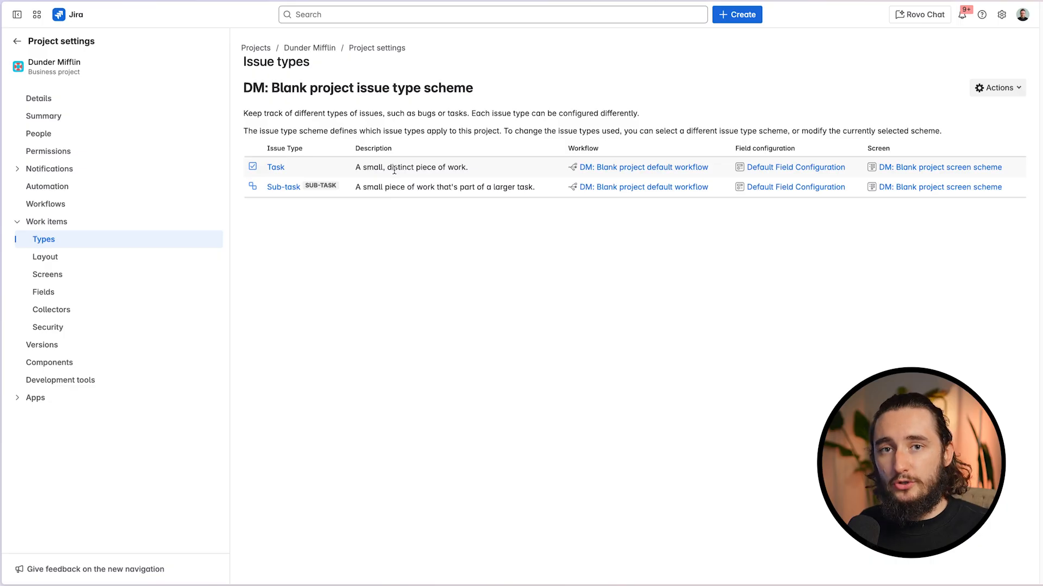
{"action": "left_click", "coordinate": [1006, 89]}
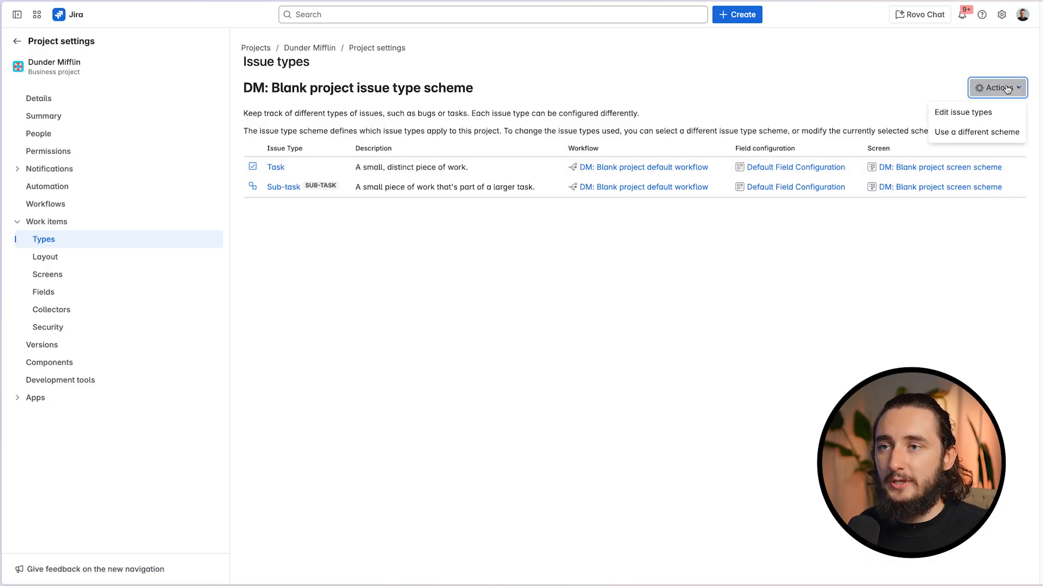
{"action": "left_click", "coordinate": [959, 114]}
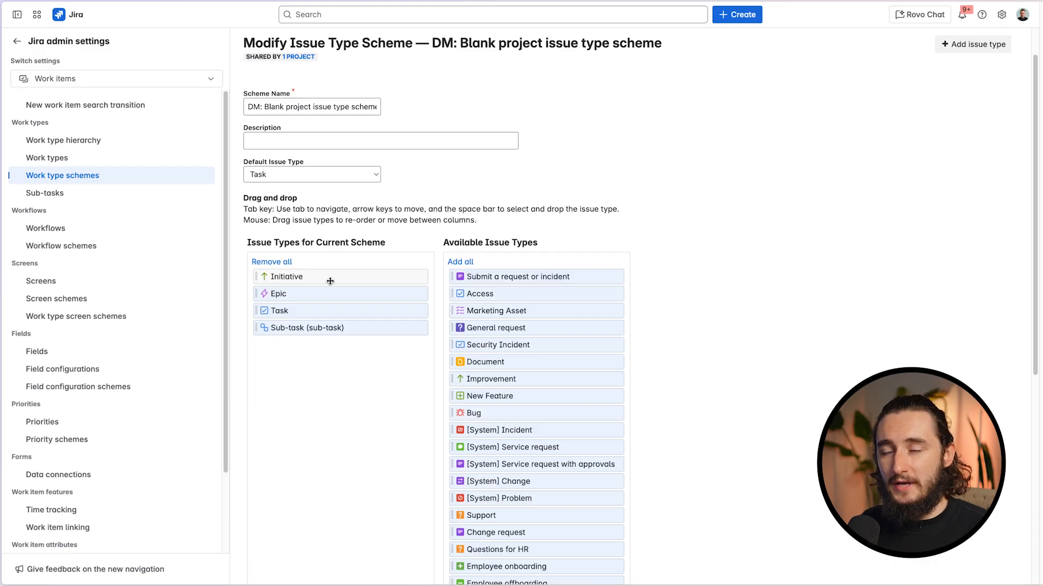
{"action": "scroll", "coordinate": [328, 374], "scroll_direction": "down", "scroll_amount": 6}
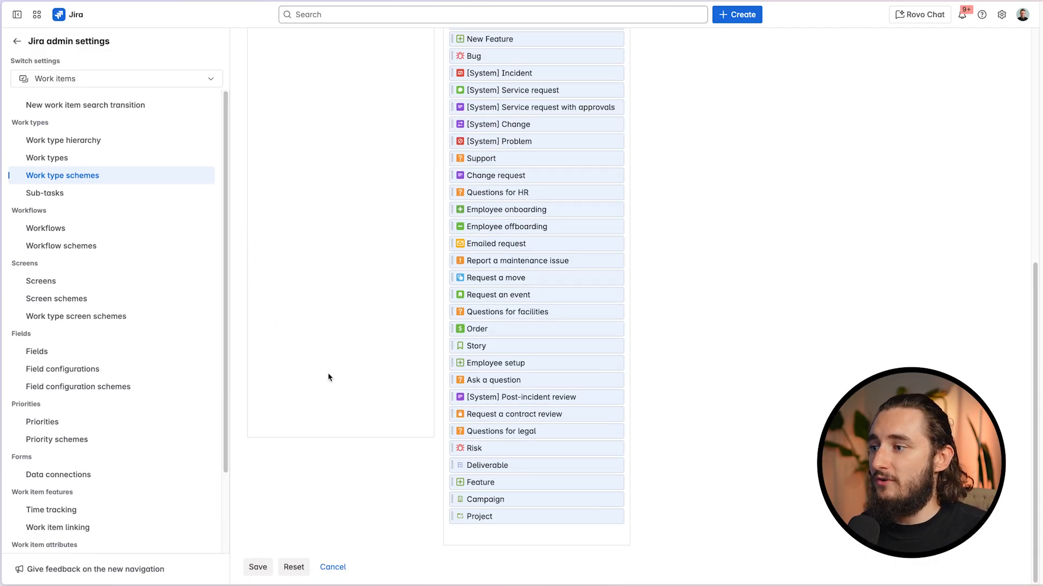
{"action": "left_click", "coordinate": [258, 567]}
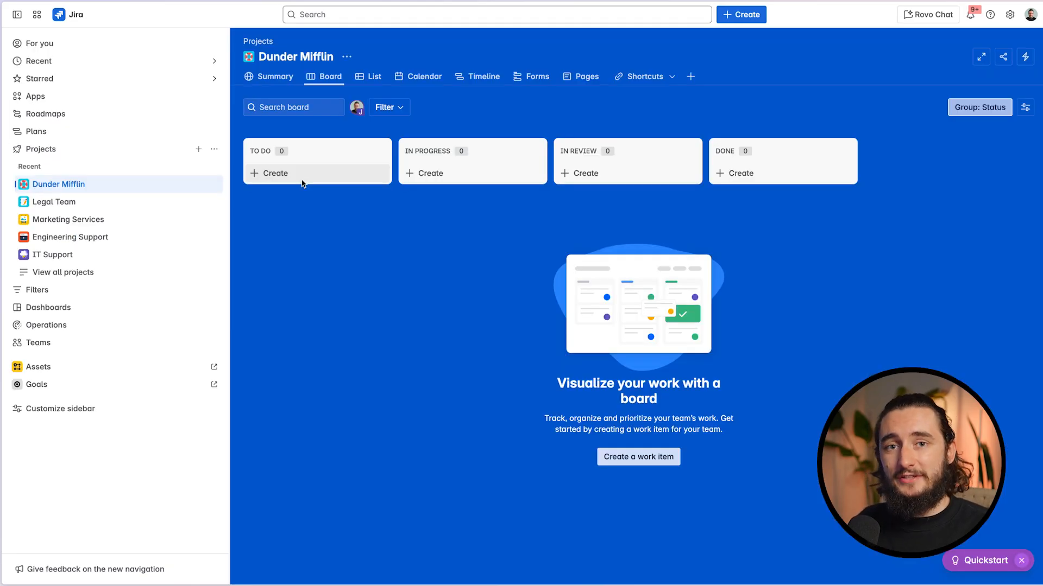
Create an Initiative work item named Purchase Chairs For The Office in the board's To Do column.
{"action": "left_click", "coordinate": [302, 181]}
{"action": "left_click", "coordinate": [266, 206]}
{"action": "left_click", "coordinate": [279, 230]}
{"action": "type", "text": "Purchase Chairs For The Office"}
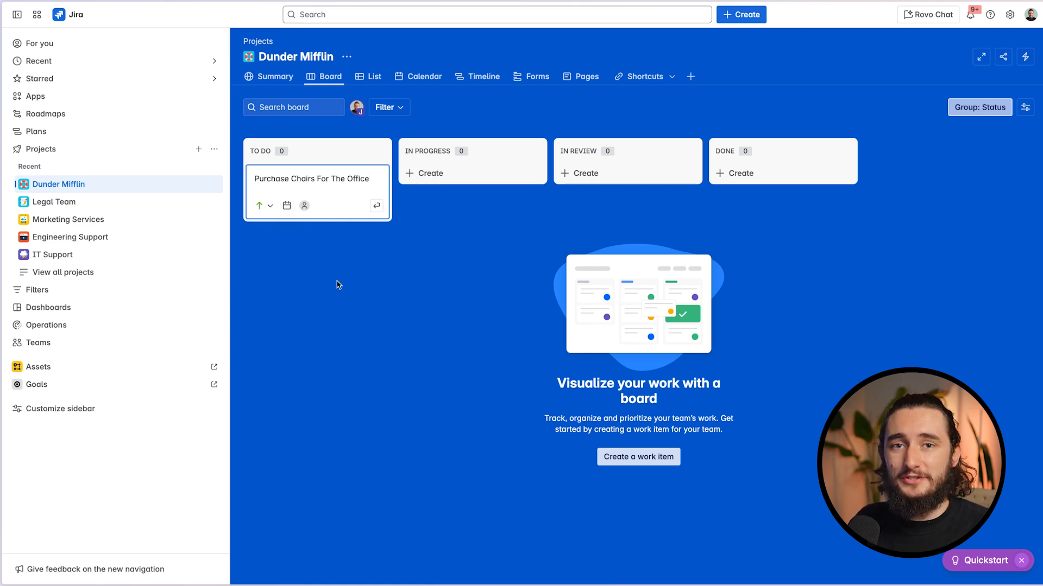
{"action": "key", "text": "Return"}
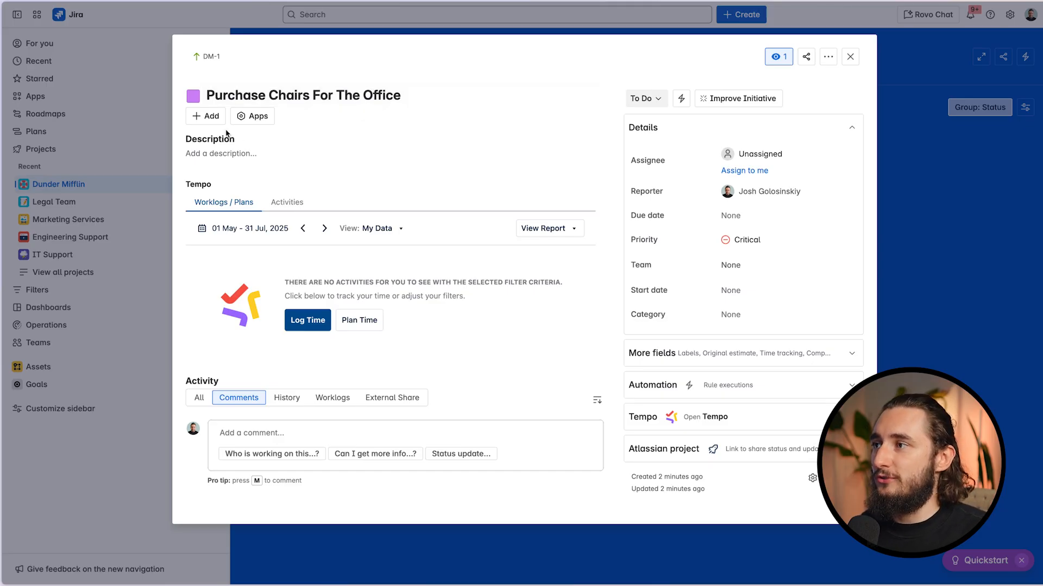
Add a Find quotes epic under the chairs initiative, with child tasks Quote from company A, Quote form company B and Quote from company C.
{"action": "left_click", "coordinate": [207, 116]}
{"action": "left_click", "coordinate": [247, 162]}
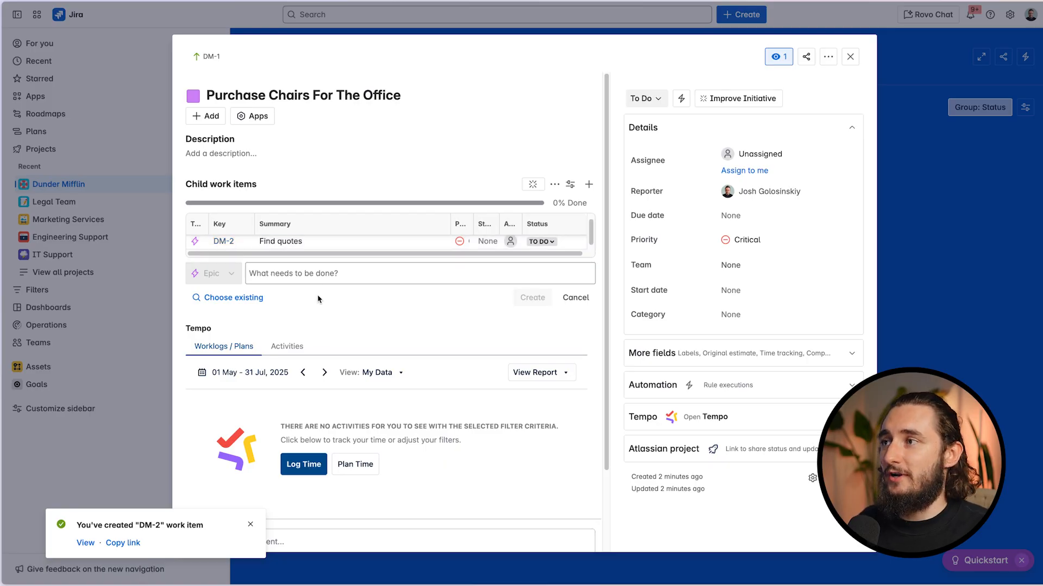
{"action": "left_click", "coordinate": [223, 241]}
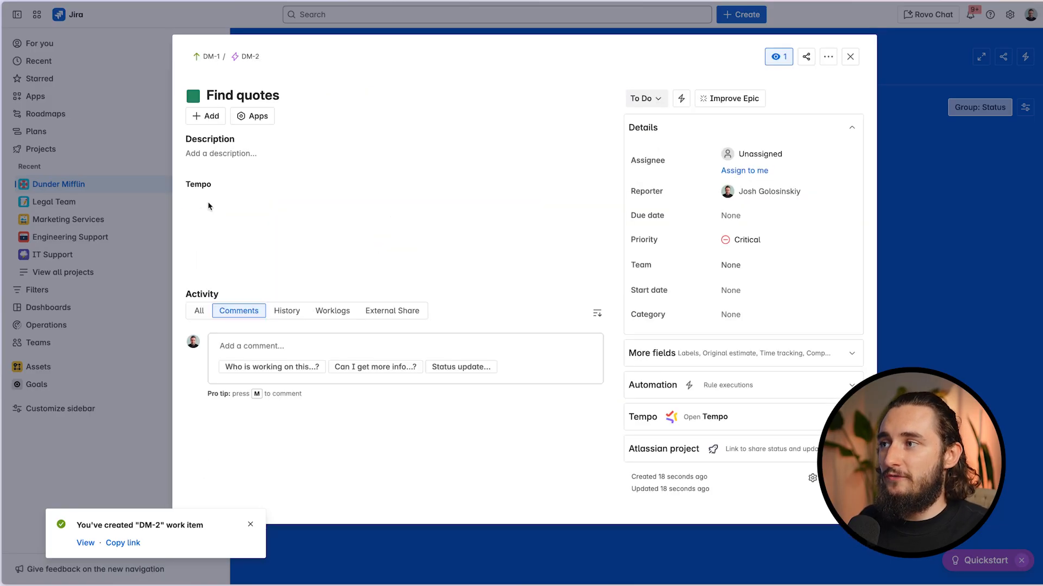
{"action": "left_click", "coordinate": [208, 116]}
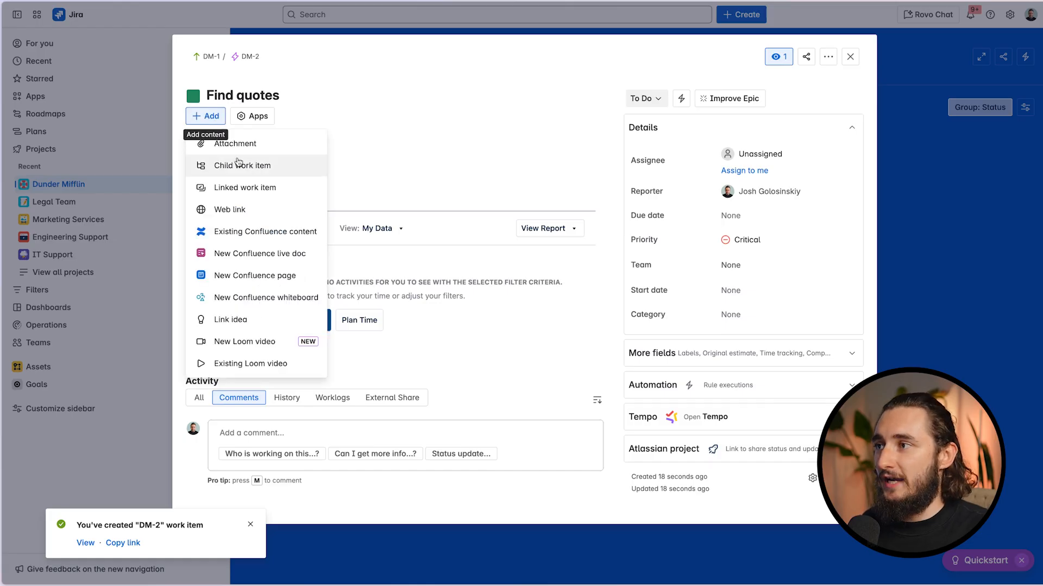
{"action": "left_click", "coordinate": [271, 170]}
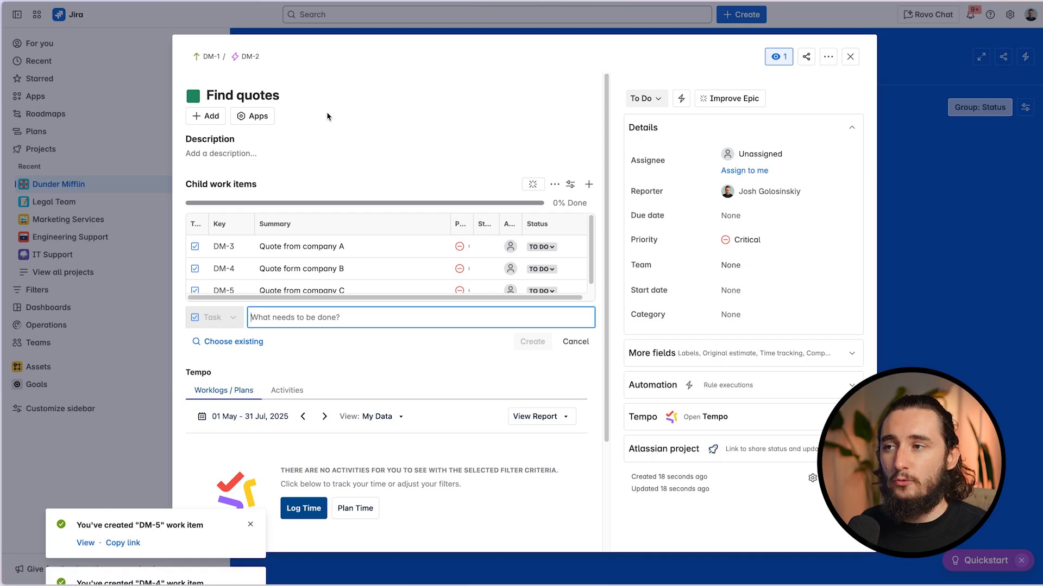
{"action": "key", "text": "Escape"}
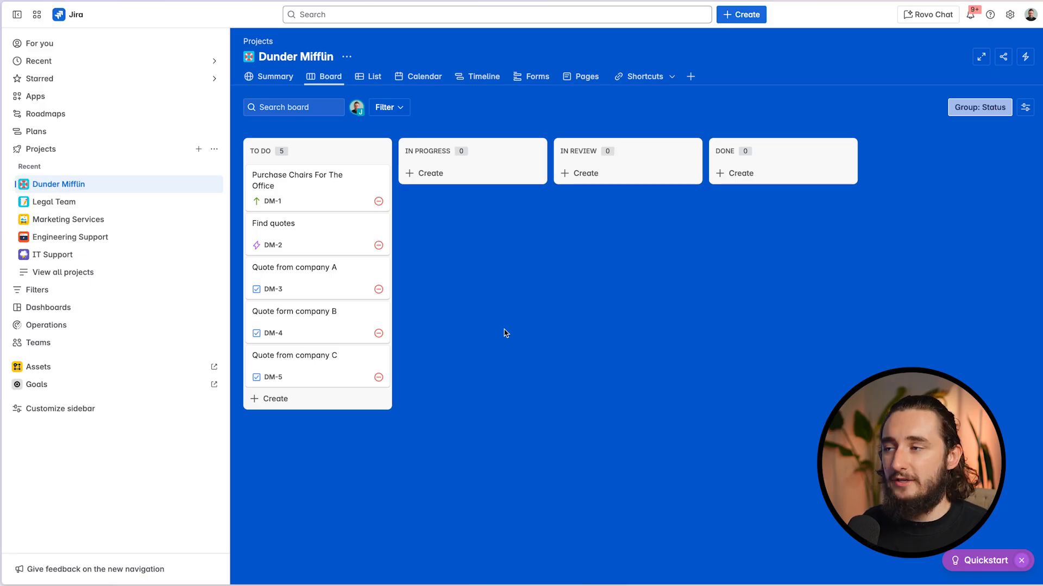
Examine the work item hierarchy in the project's list and the child work items of the Purchase Chairs For The Office initiative.
{"action": "left_click", "coordinate": [373, 83]}
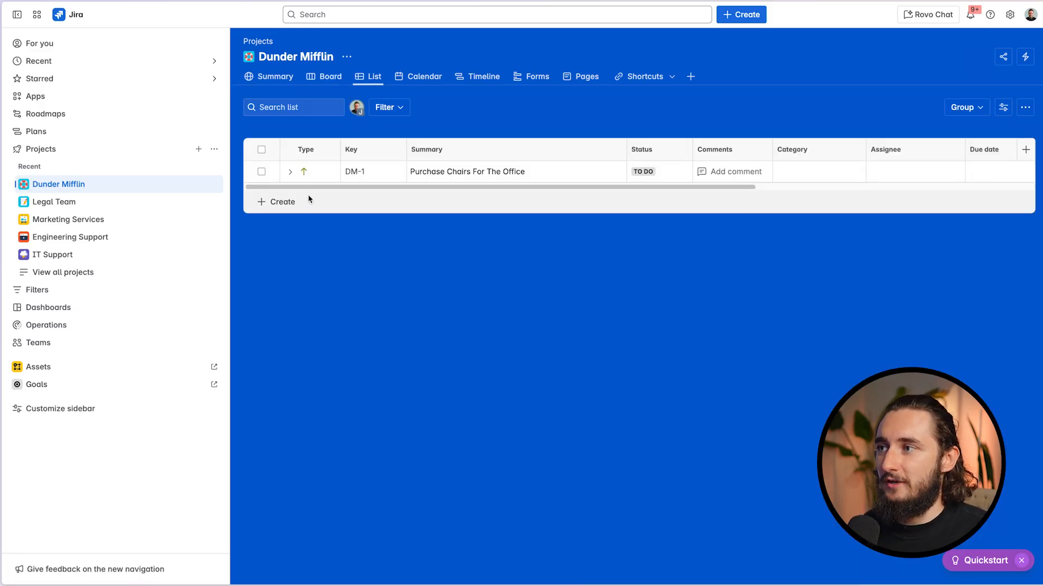
{"action": "left_click", "coordinate": [290, 172]}
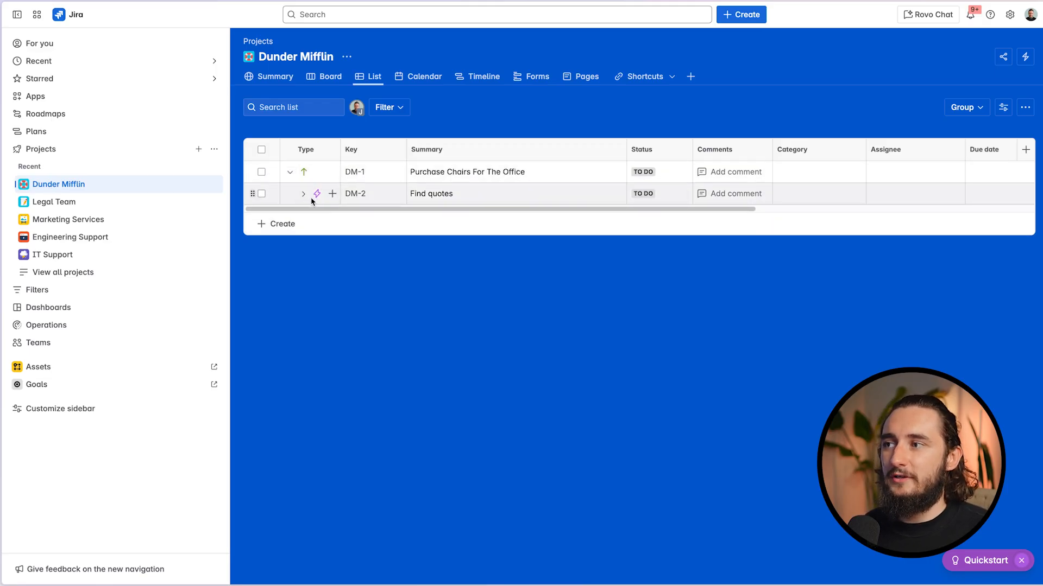
{"action": "left_click", "coordinate": [303, 194]}
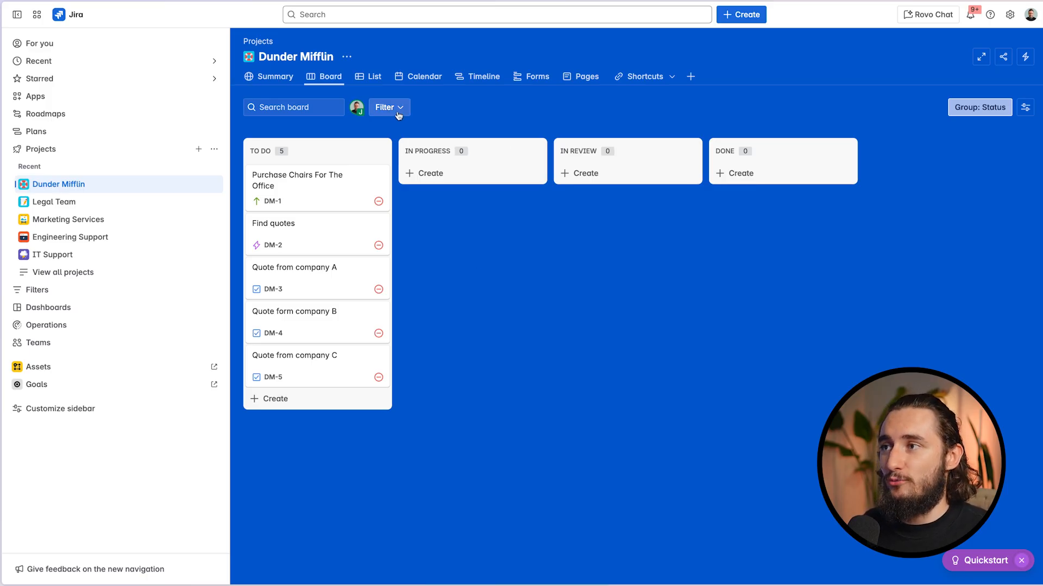
{"action": "left_click", "coordinate": [322, 171]}
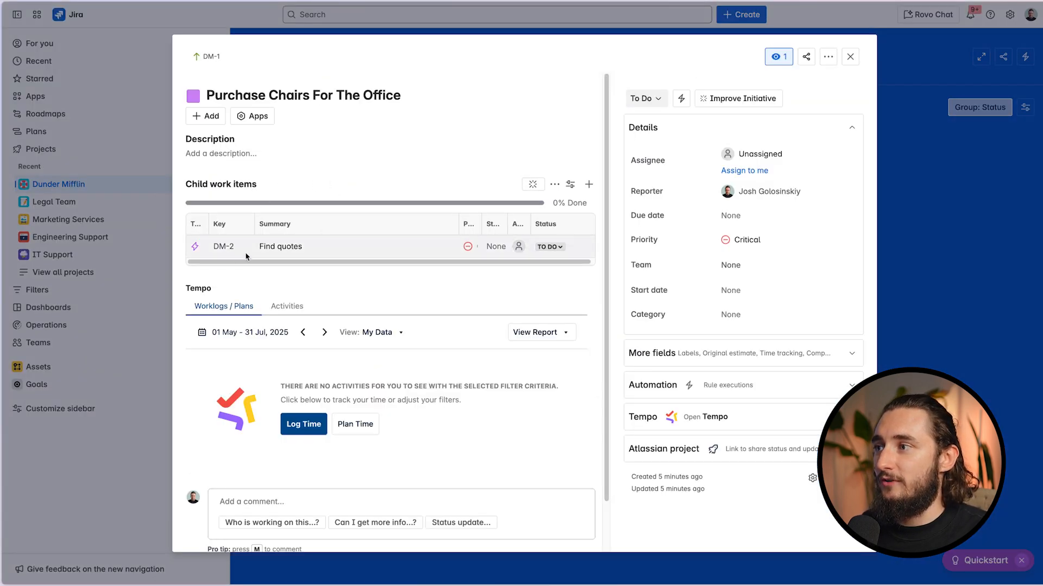
{"action": "left_click", "coordinate": [905, 260]}
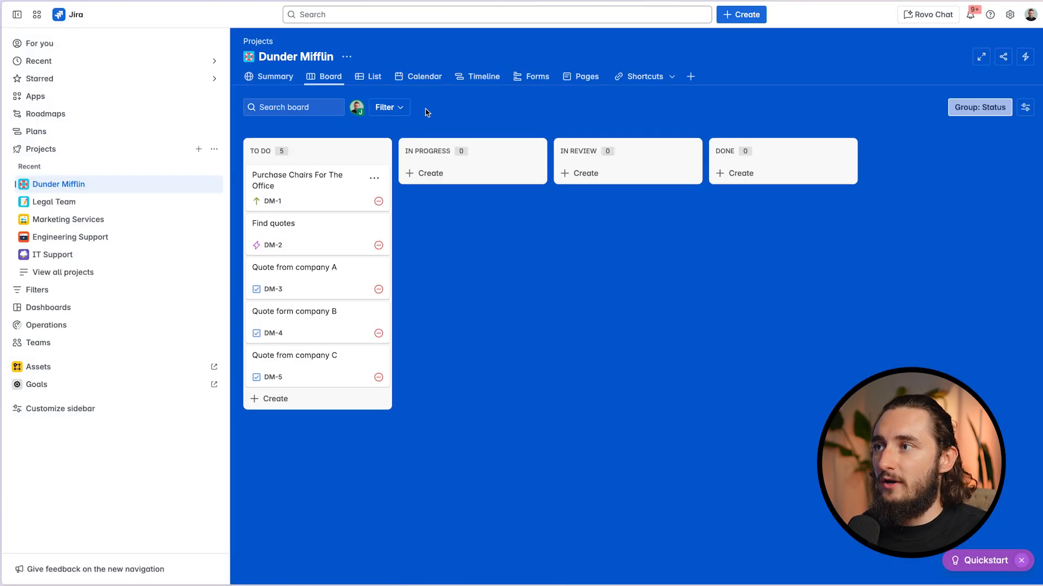
Filter the board to show only work items of the Initiative work type.
{"action": "left_click", "coordinate": [384, 107]}
{"action": "left_click_drag", "start_coordinate": [427, 269], "coordinate": [429, 394]}
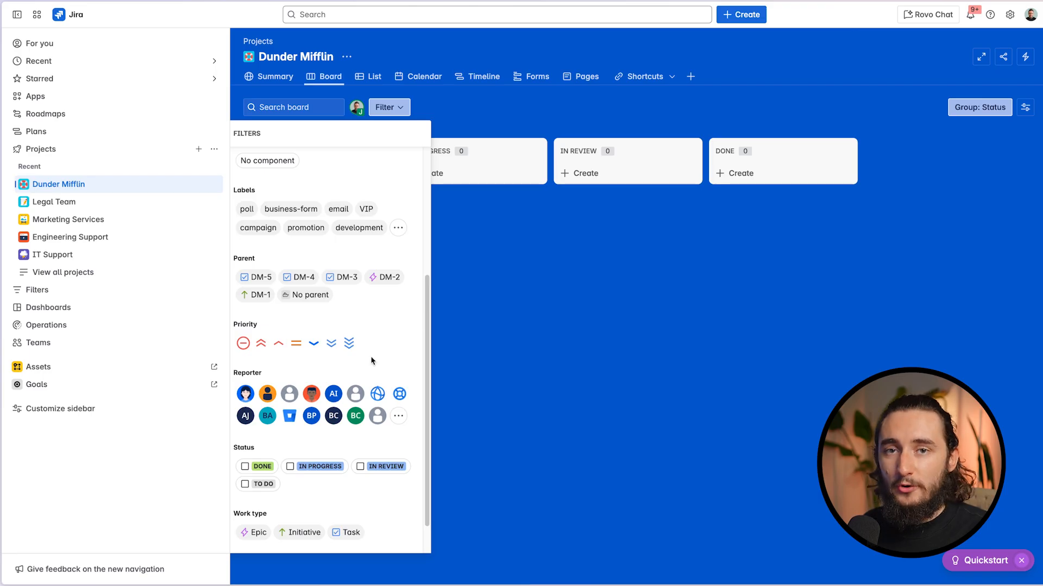
{"action": "left_click", "coordinate": [298, 533]}
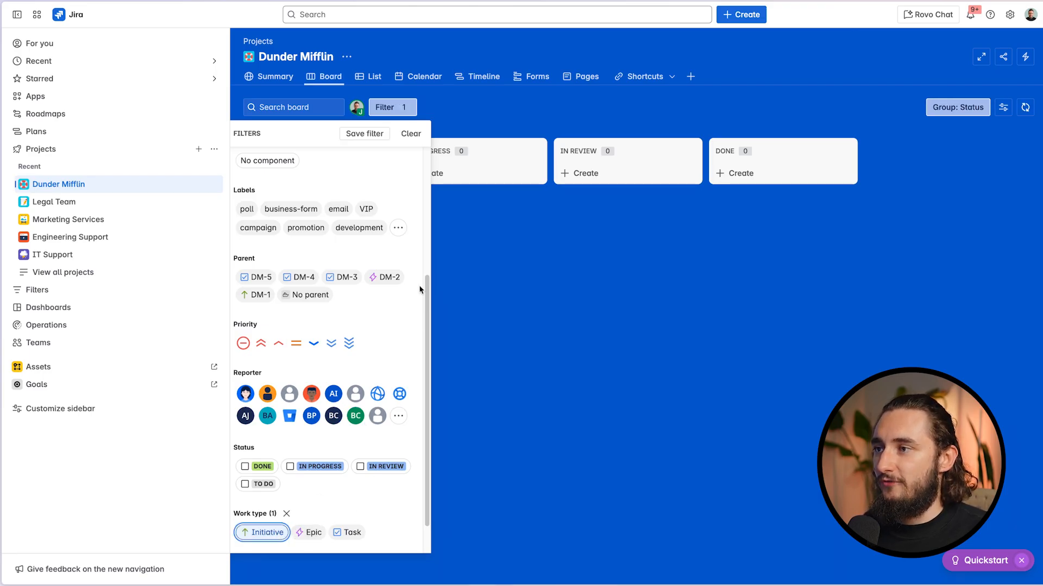
{"action": "key", "text": "Escape"}
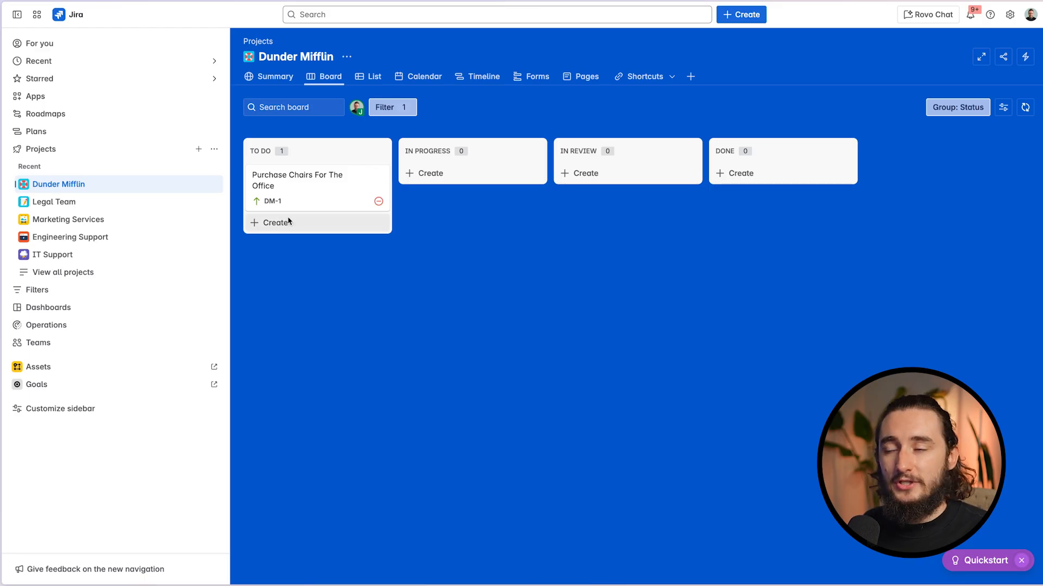
Save the board's current filter under the name Initiatives and apply the saved filter to the board.
{"action": "left_click", "coordinate": [386, 109]}
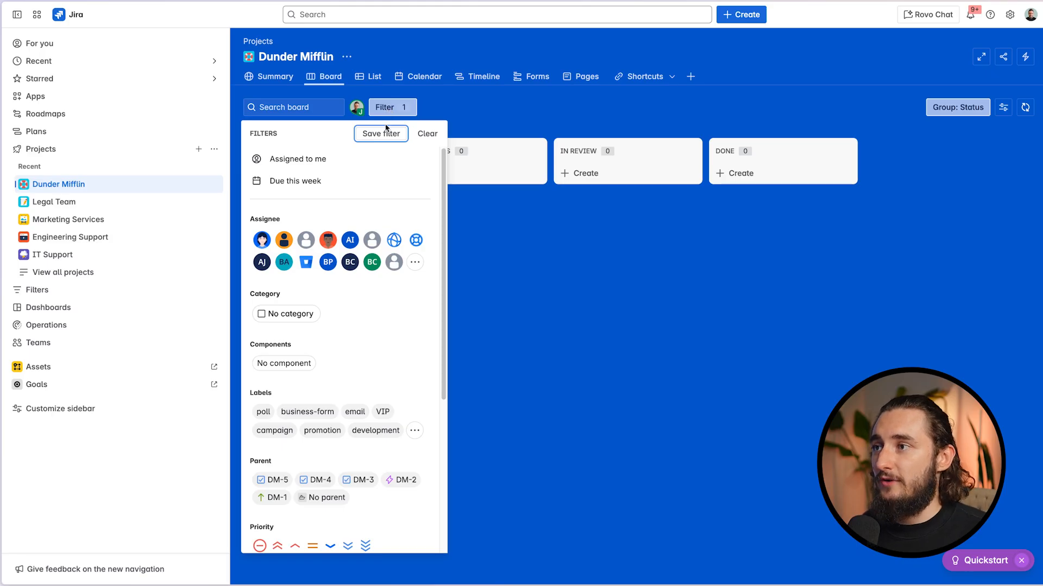
{"action": "left_click", "coordinate": [382, 134]}
{"action": "type", "text": "Initiatives"}
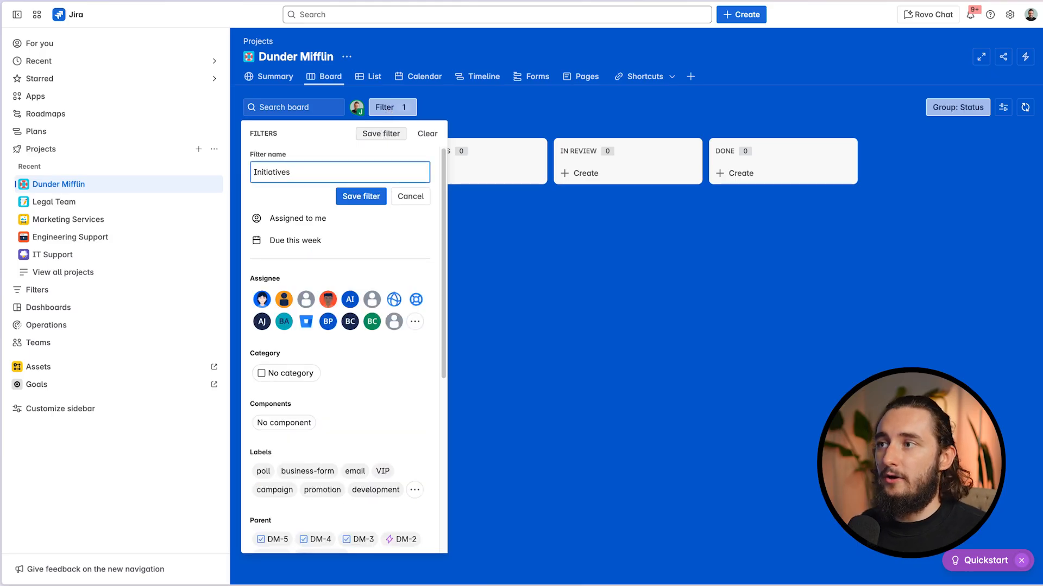
{"action": "left_click_drag", "start_coordinate": [291, 172], "coordinate": [243, 171]}
{"action": "left_click", "coordinate": [339, 191]}
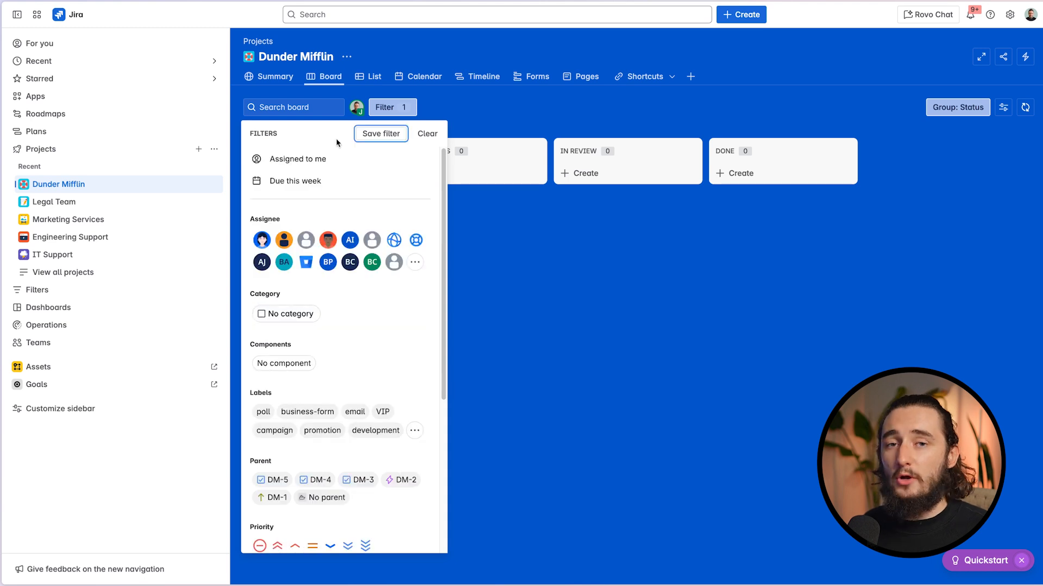
{"action": "left_click", "coordinate": [366, 134]}
{"action": "left_click", "coordinate": [309, 170]}
{"action": "left_click", "coordinate": [328, 219]}
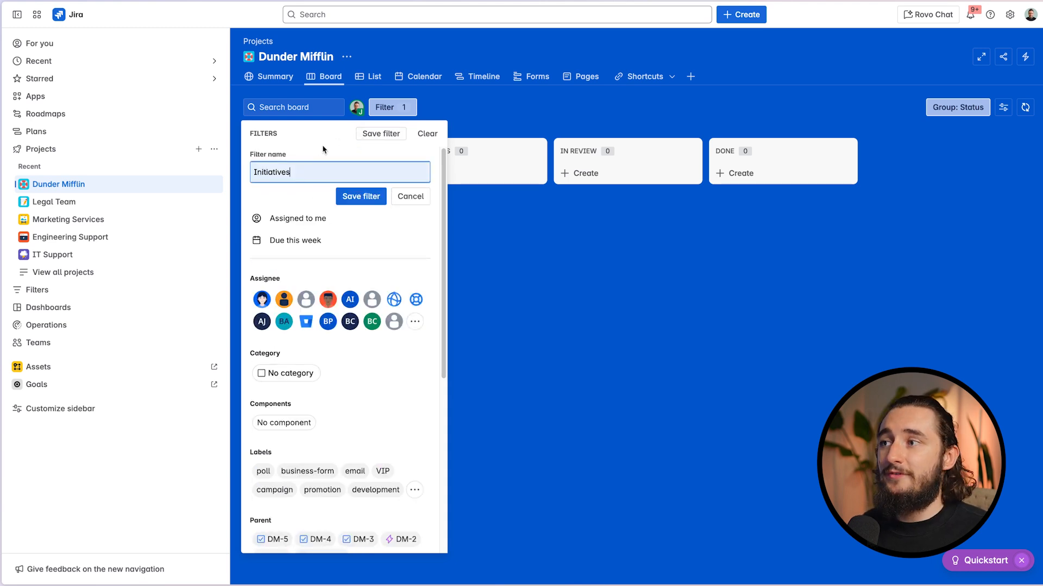
{"action": "left_click", "coordinate": [344, 195]}
{"action": "left_click", "coordinate": [346, 185]}
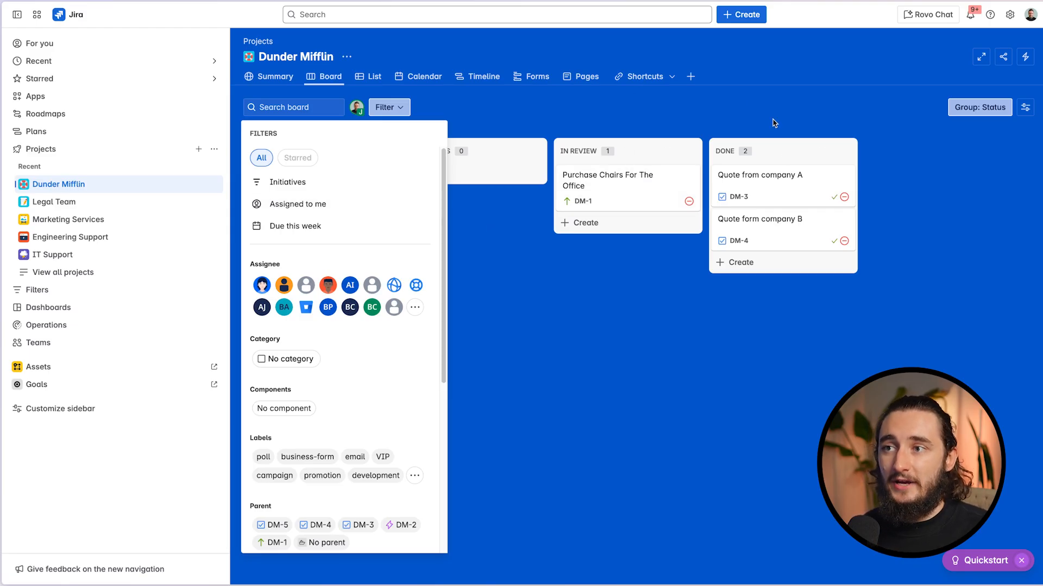
{"action": "left_click", "coordinate": [318, 190]}
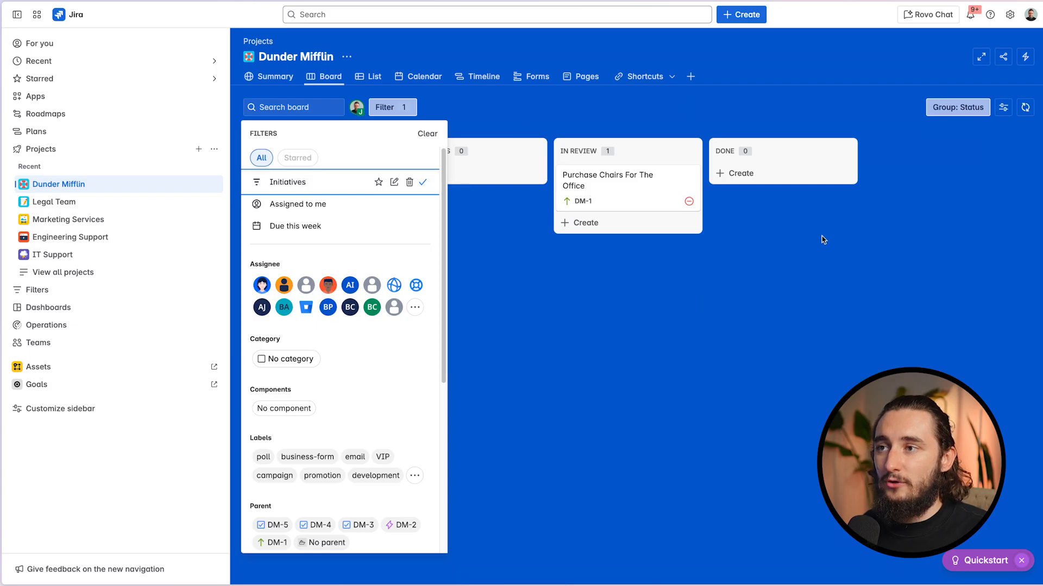